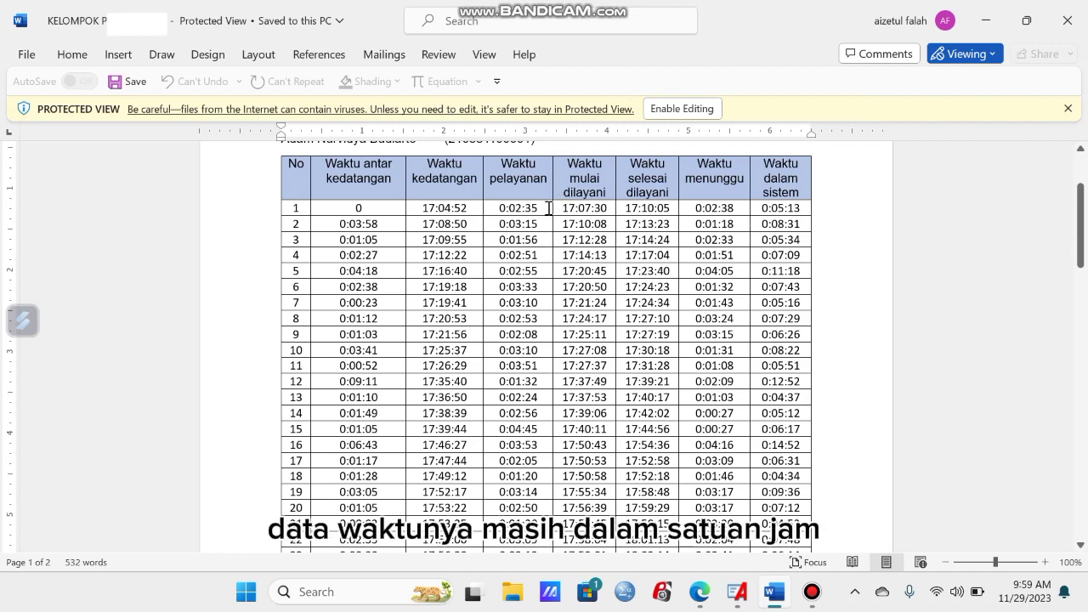
# Step: Review the queue timing table in clock-time format and the second table with its values converted to seconds
pyautogui.scroll(-3, 564, 241)
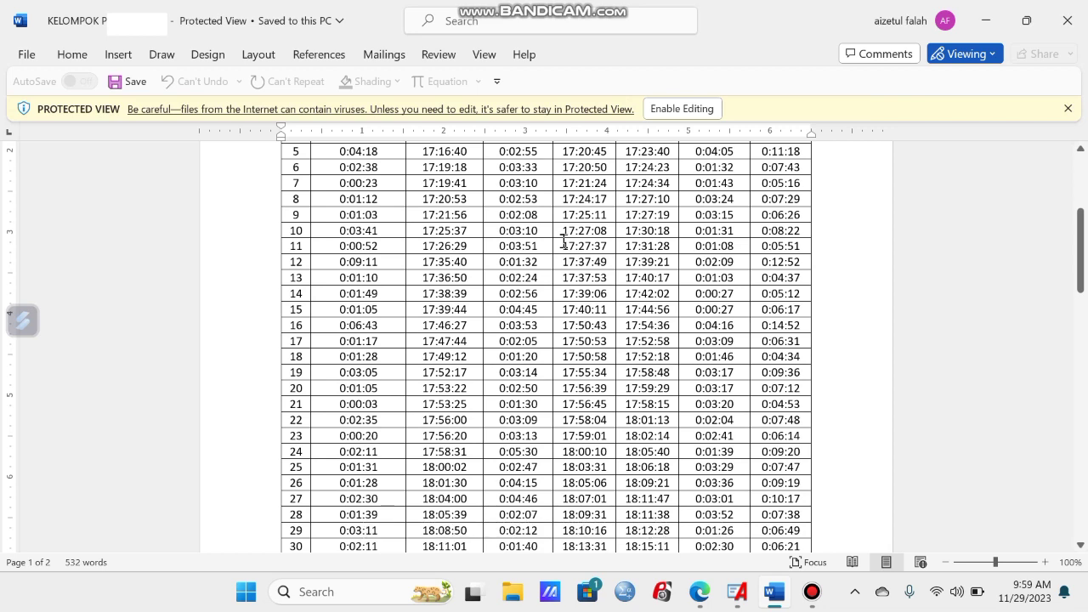
pyautogui.scroll(-3, 564, 241)
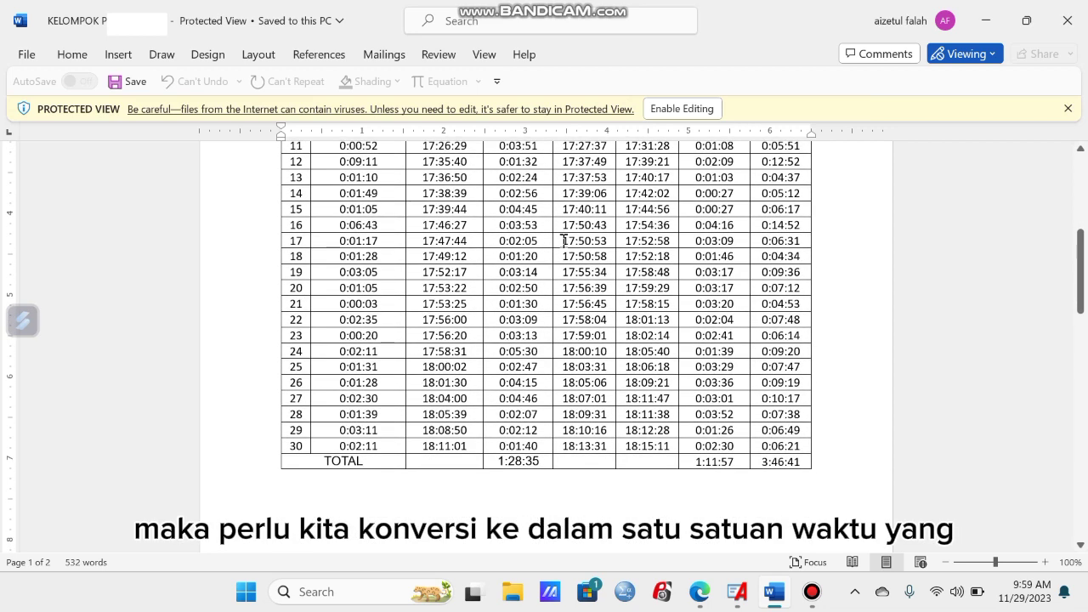
pyautogui.scroll(-13, 564, 240)
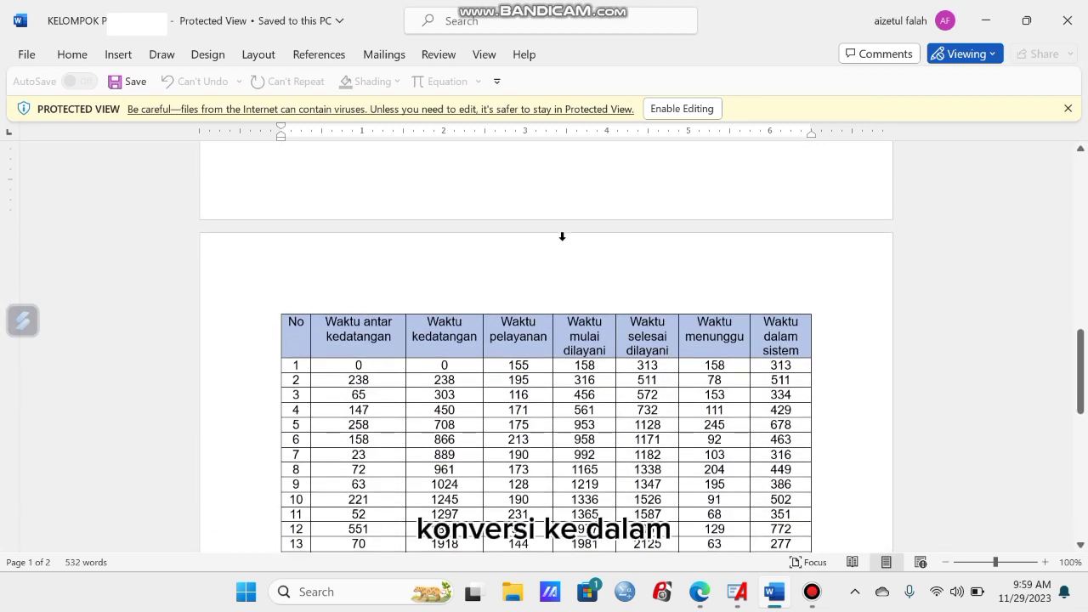
pyautogui.scroll(-3, 562, 238)
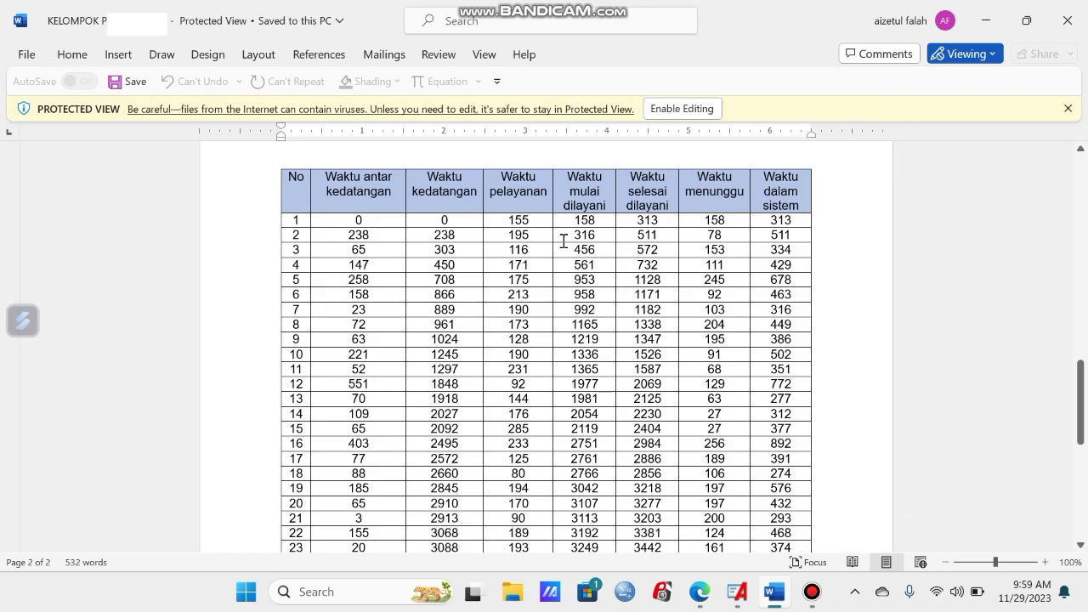
pyautogui.scroll(-6, 564, 240)
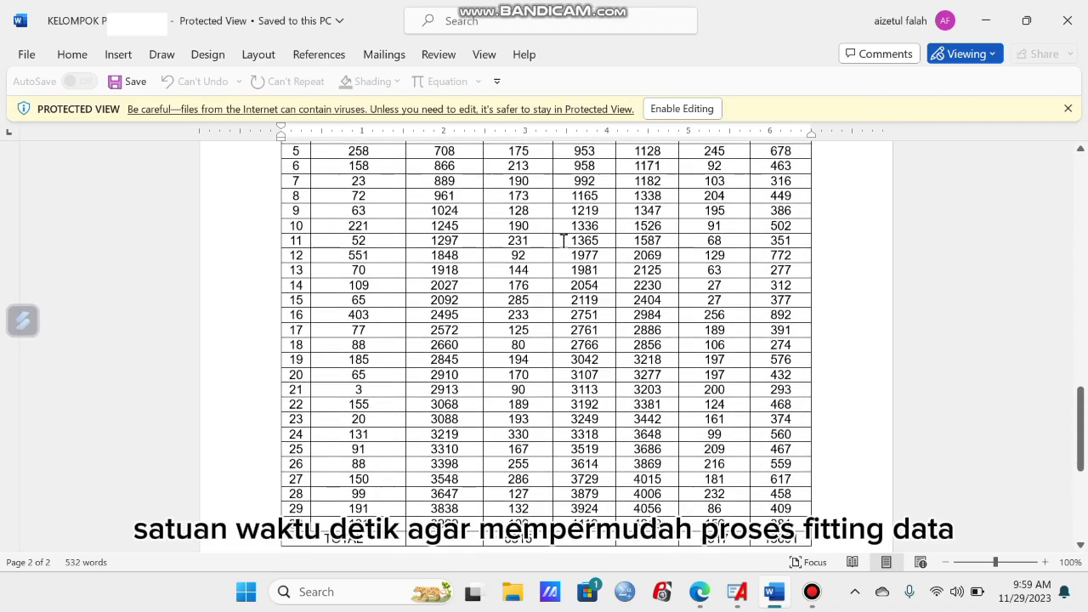
pyautogui.scroll(6, 564, 241)
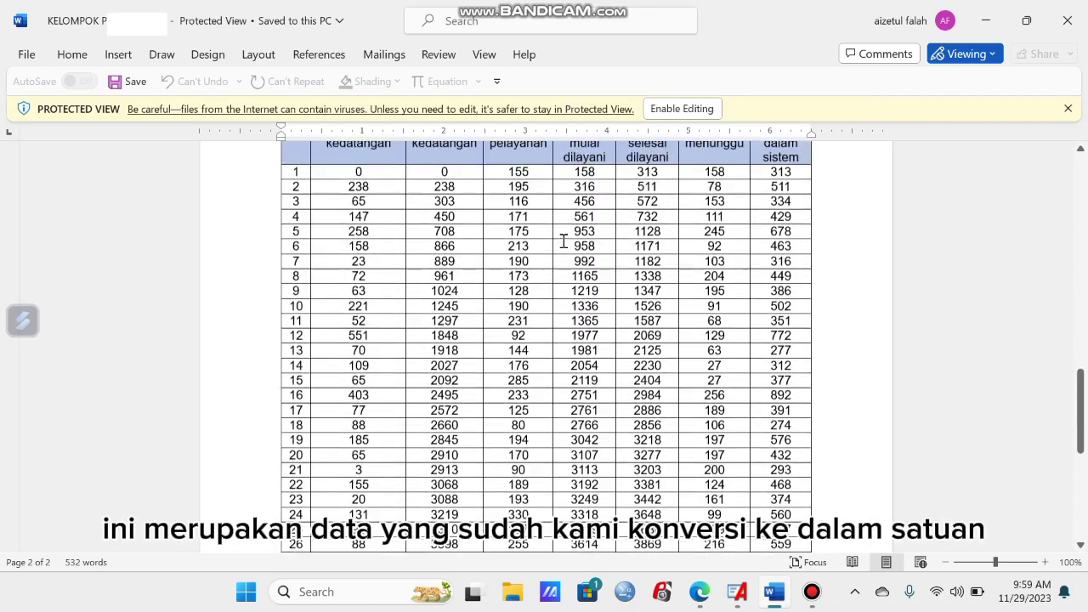
pyautogui.scroll(-2, 564, 241)
pyautogui.scroll(-3, 564, 241)
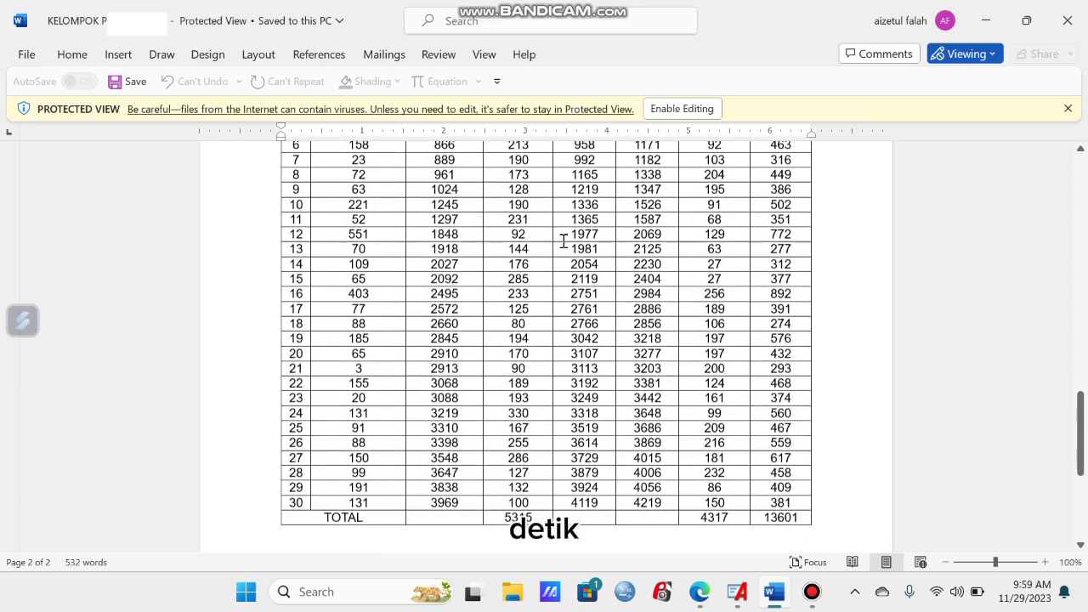
pyautogui.scroll(4, 564, 241)
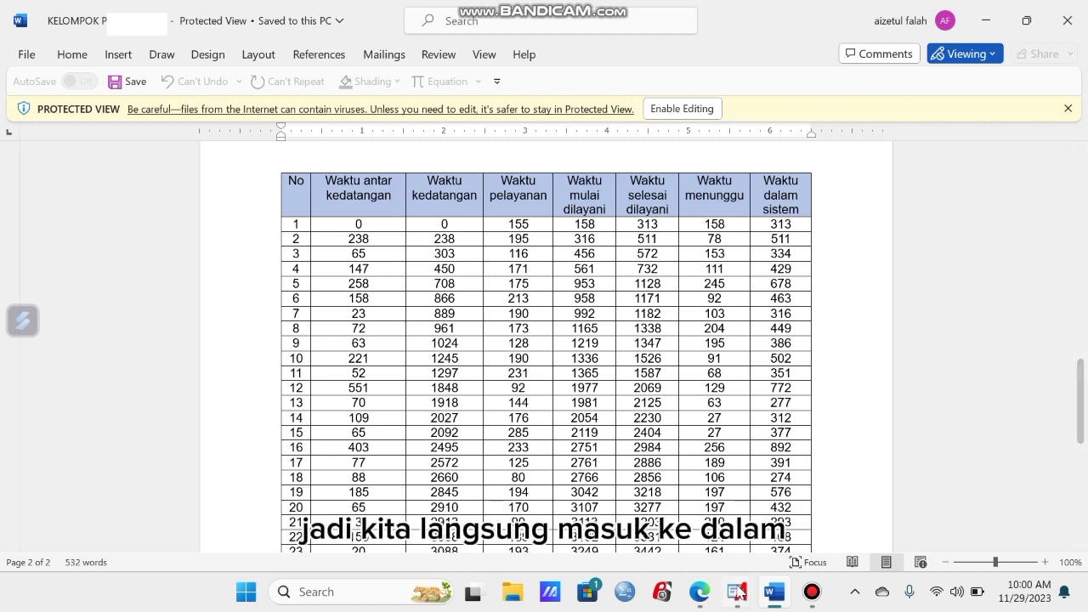
# Step: Switch to the Arena model window and launch Input Analyzer from it
pyautogui.moveTo(744, 602)
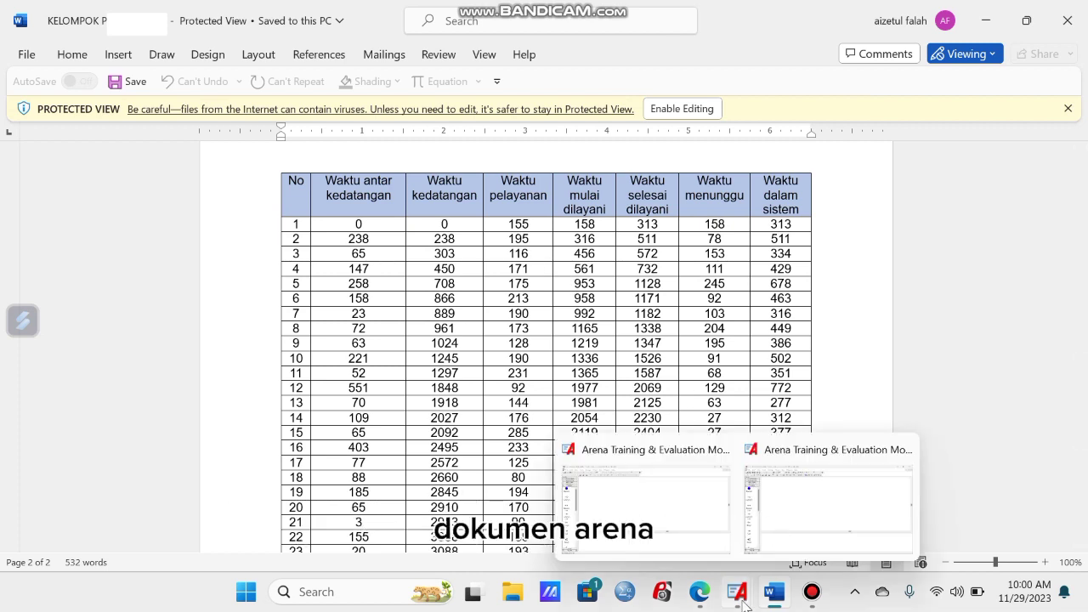
pyautogui.click(818, 519)
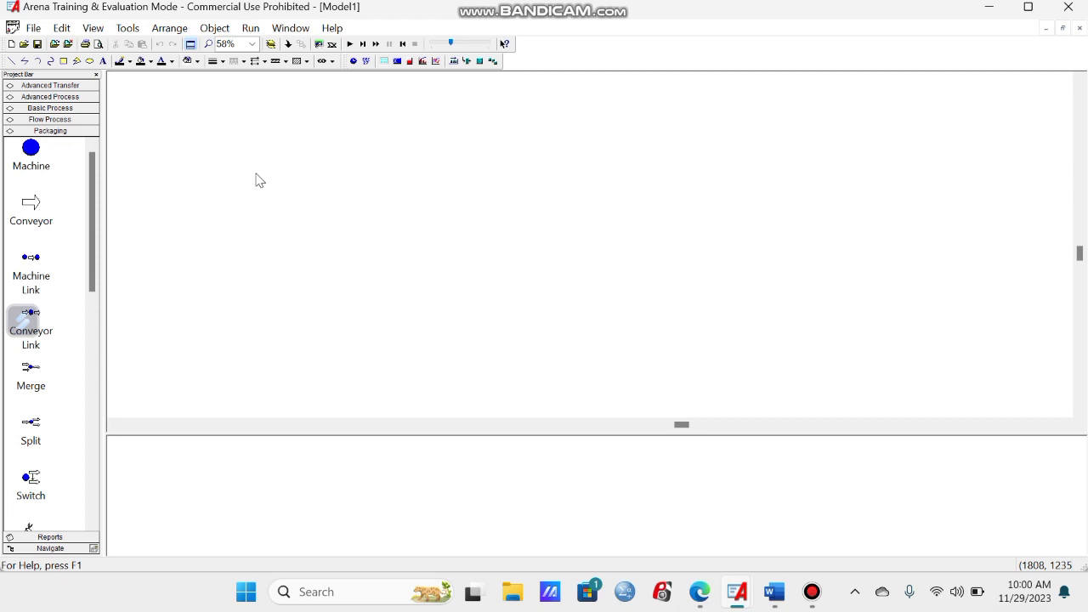
pyautogui.click(129, 29)
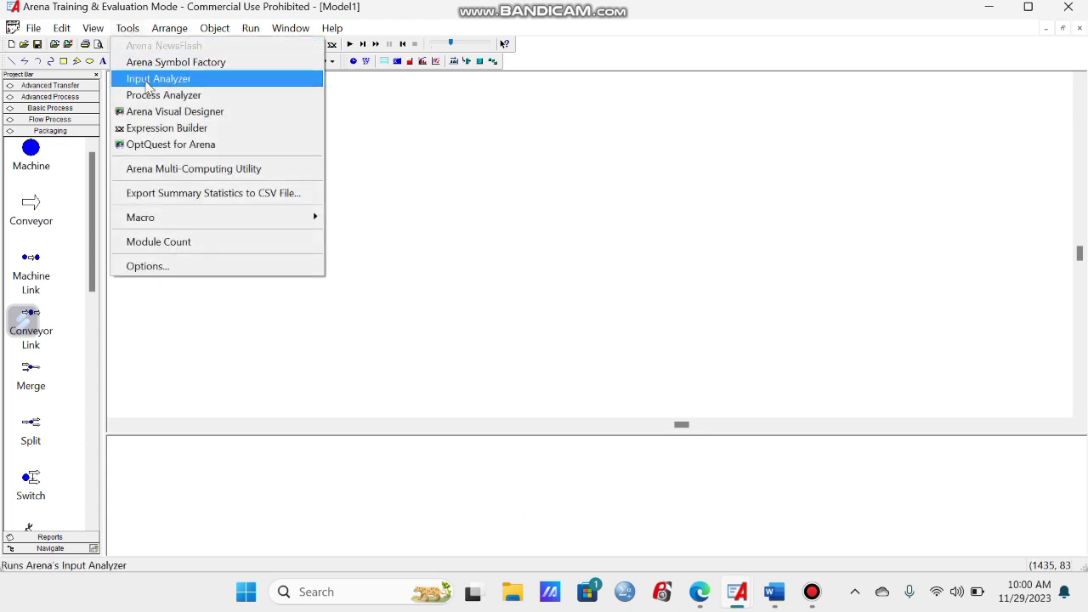
pyautogui.click(150, 83)
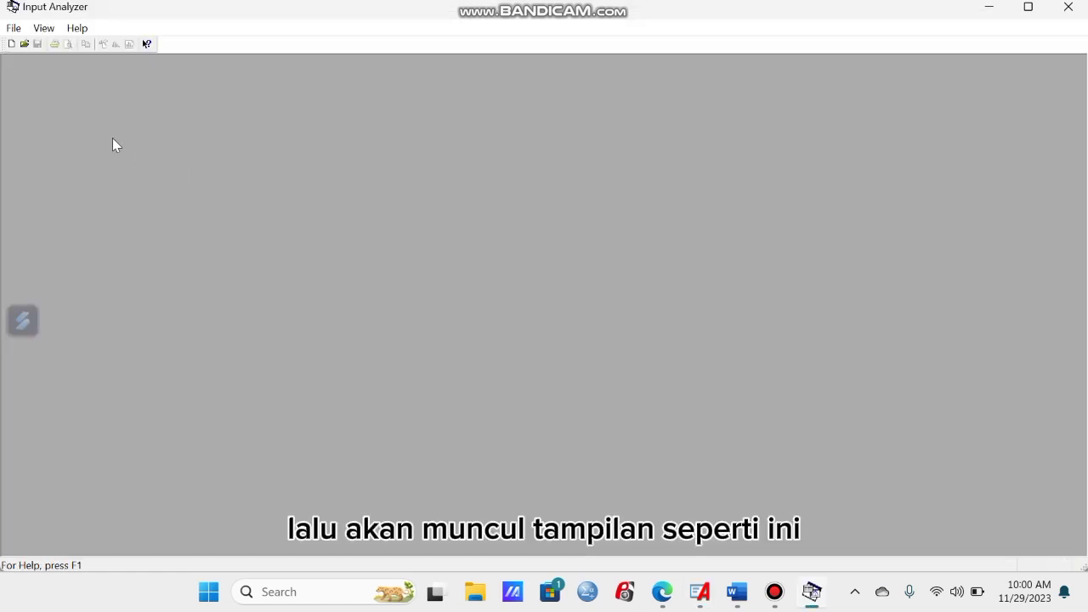
# Step: Create a new input document and load the existing data file "data waktu antar kedatangan (1)" from Downloads
pyautogui.click(12, 44)
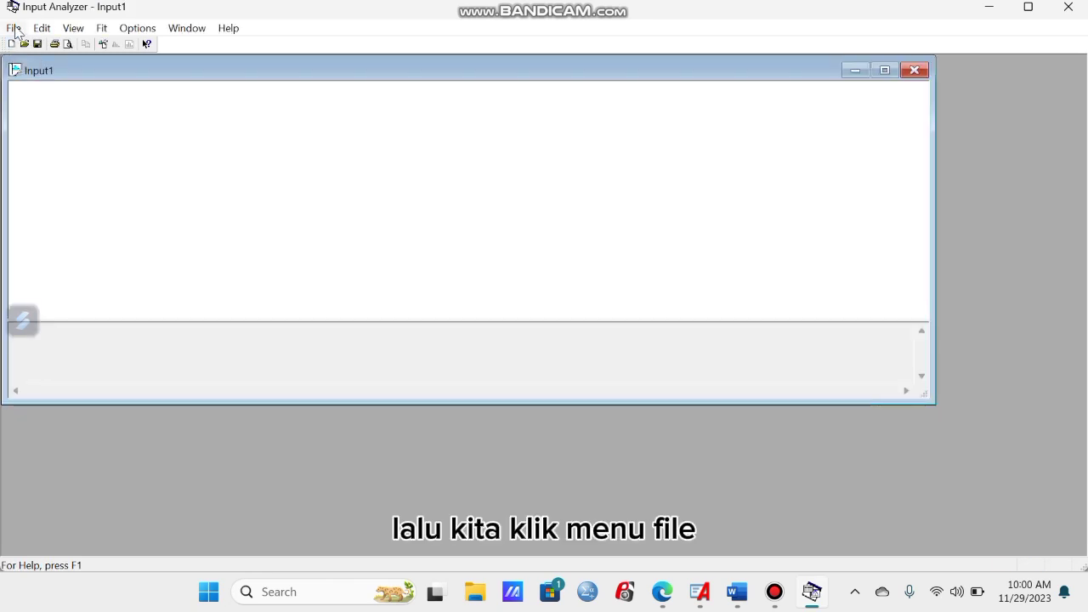
pyautogui.click(14, 29)
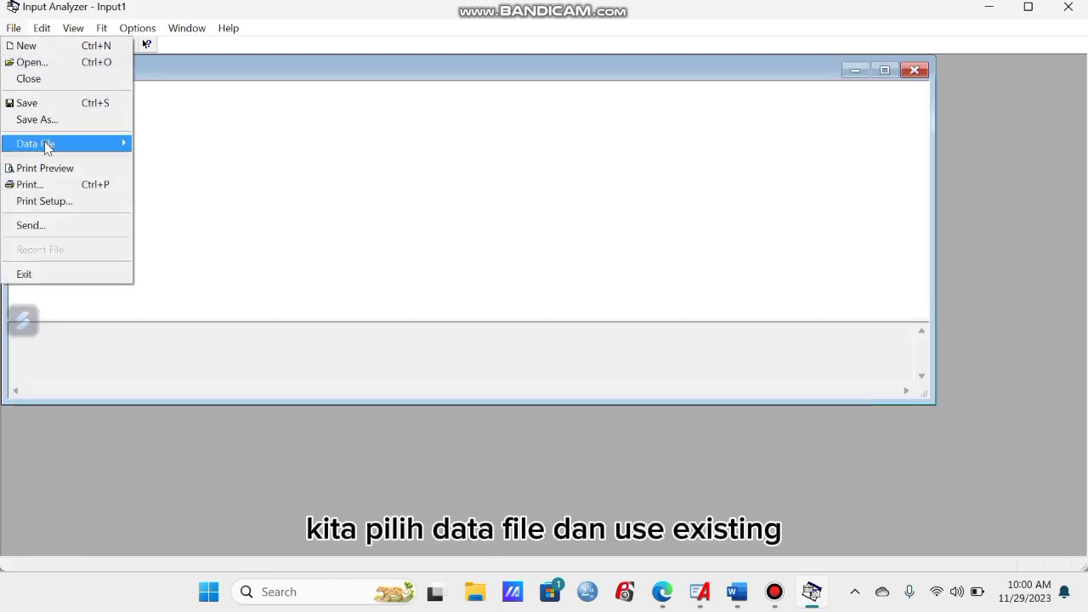
pyautogui.moveTo(51, 150)
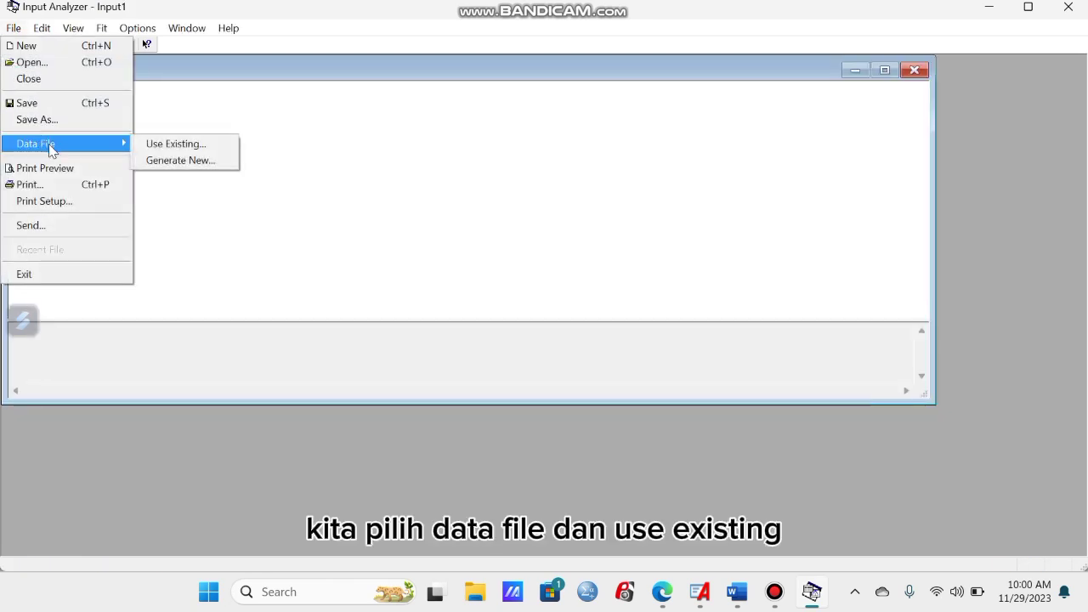
pyautogui.click(170, 145)
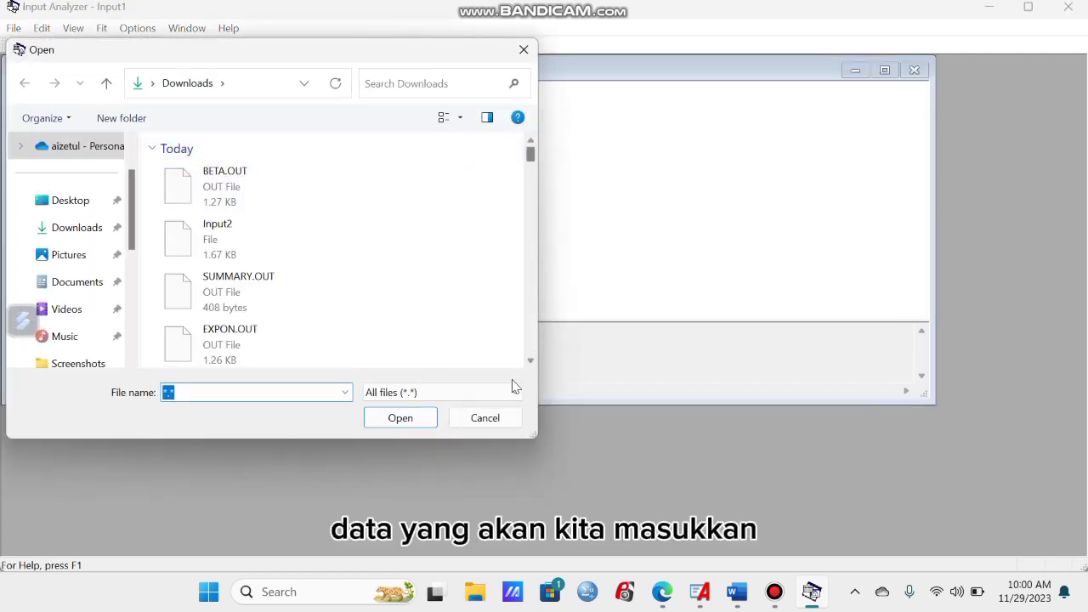
pyautogui.click(532, 358)
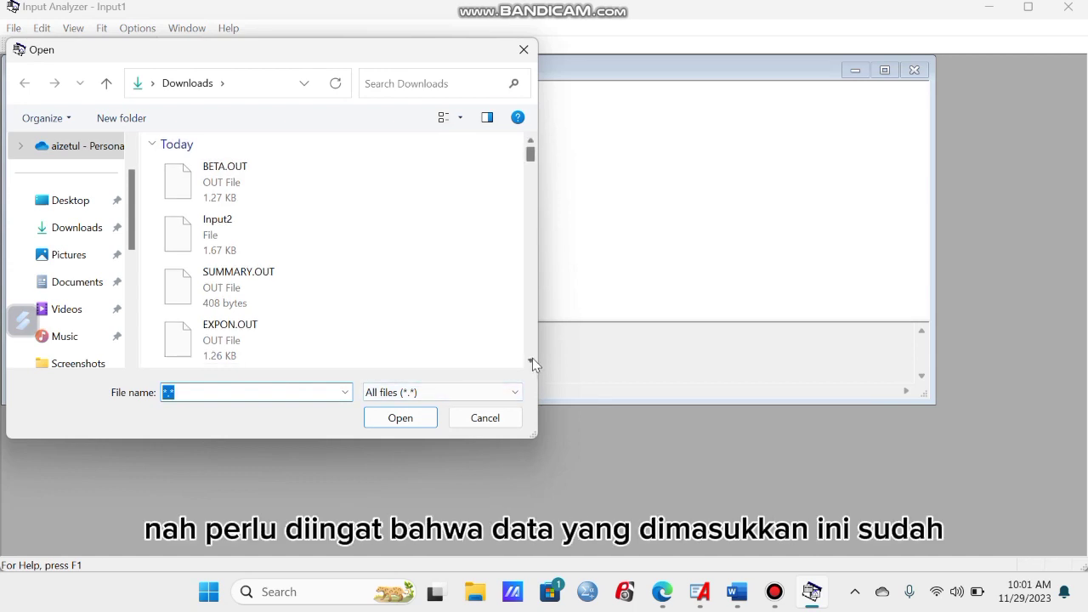
pyautogui.click(532, 358)
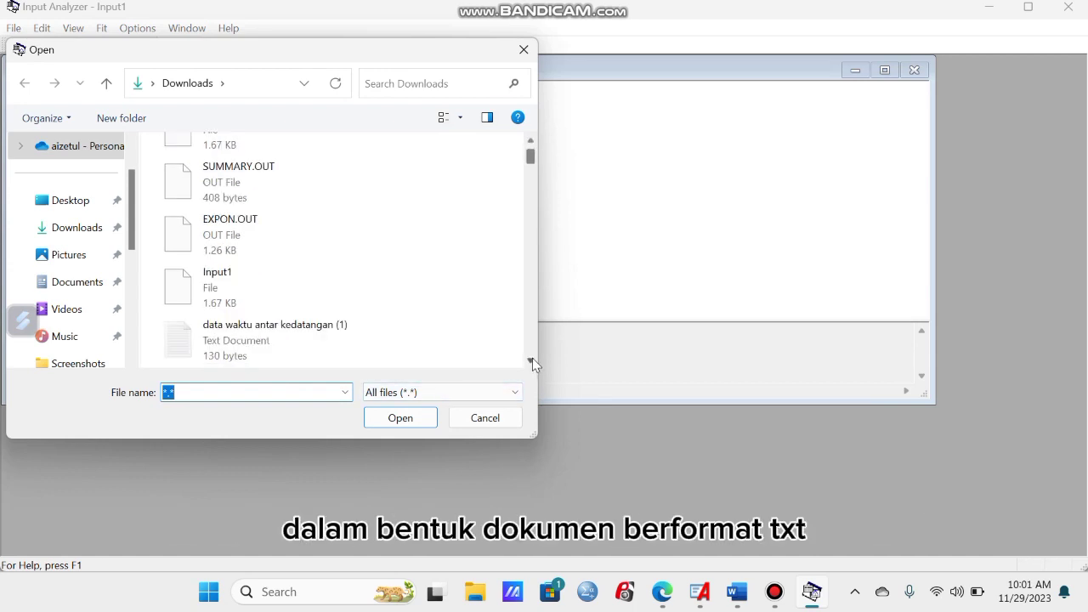
pyautogui.click(533, 358)
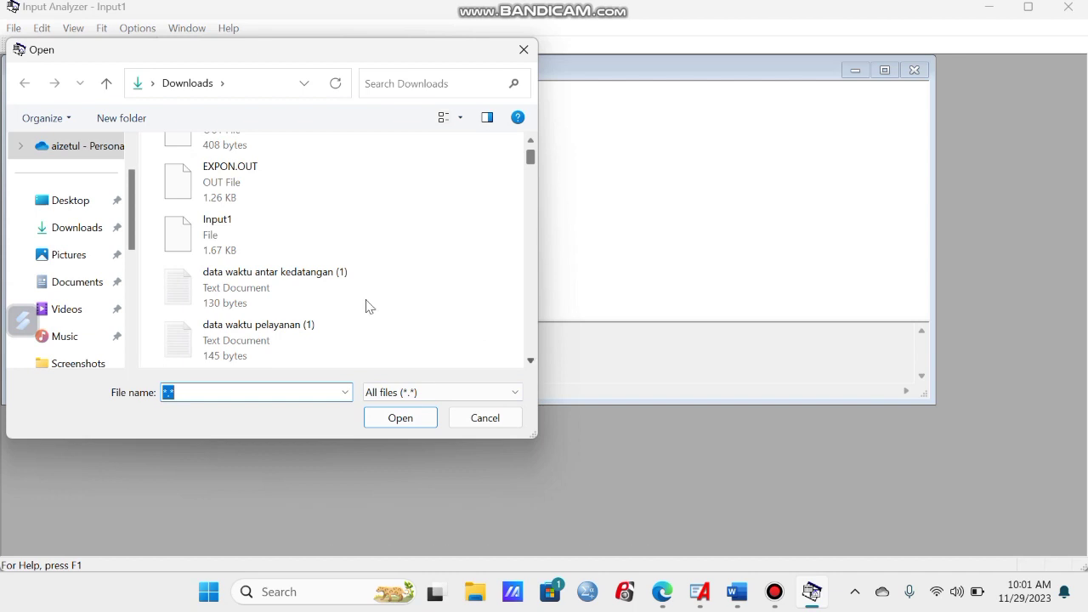
pyautogui.click(297, 297)
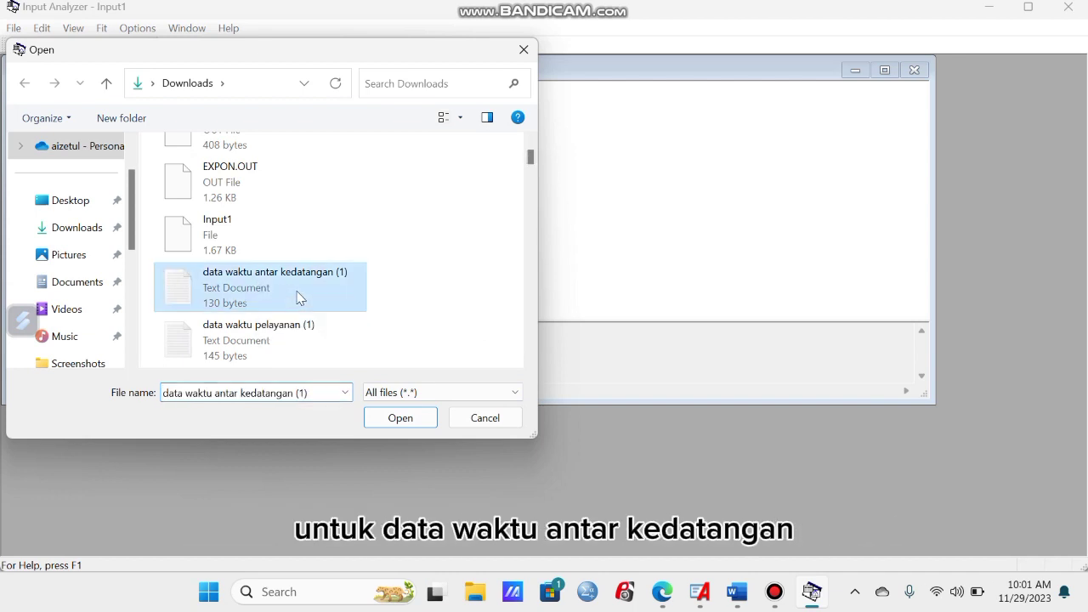
pyautogui.click(404, 420)
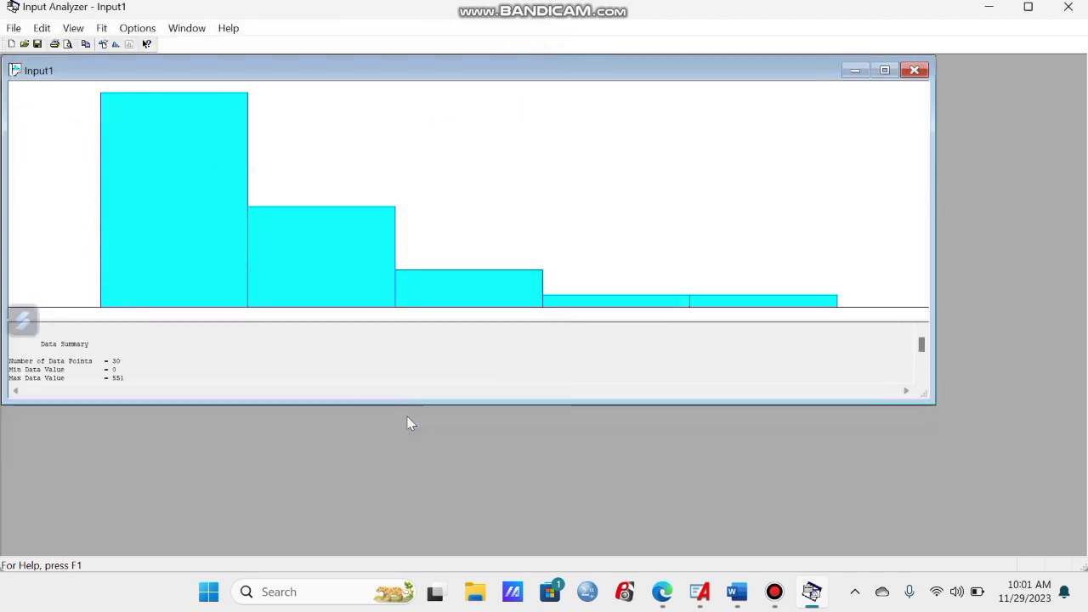
# Step: Enlarge the Input1 window, fit all distributions to the data and copy the fitted expression from the distribution summary
pyautogui.moveTo(447, 402); pyautogui.dragTo(447, 508)
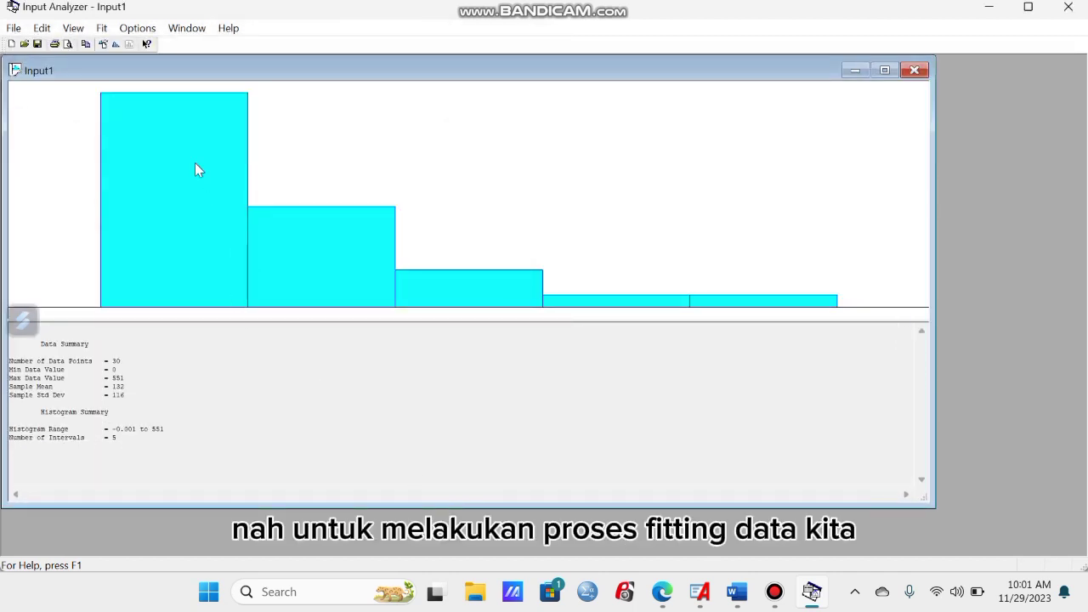
pyautogui.click(103, 30)
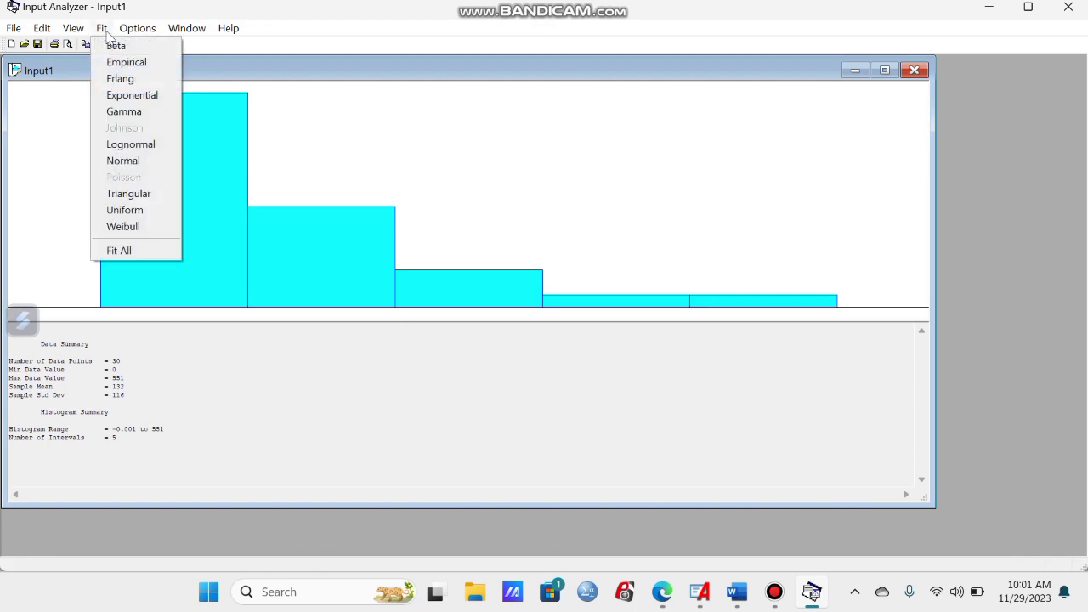
pyautogui.click(123, 254)
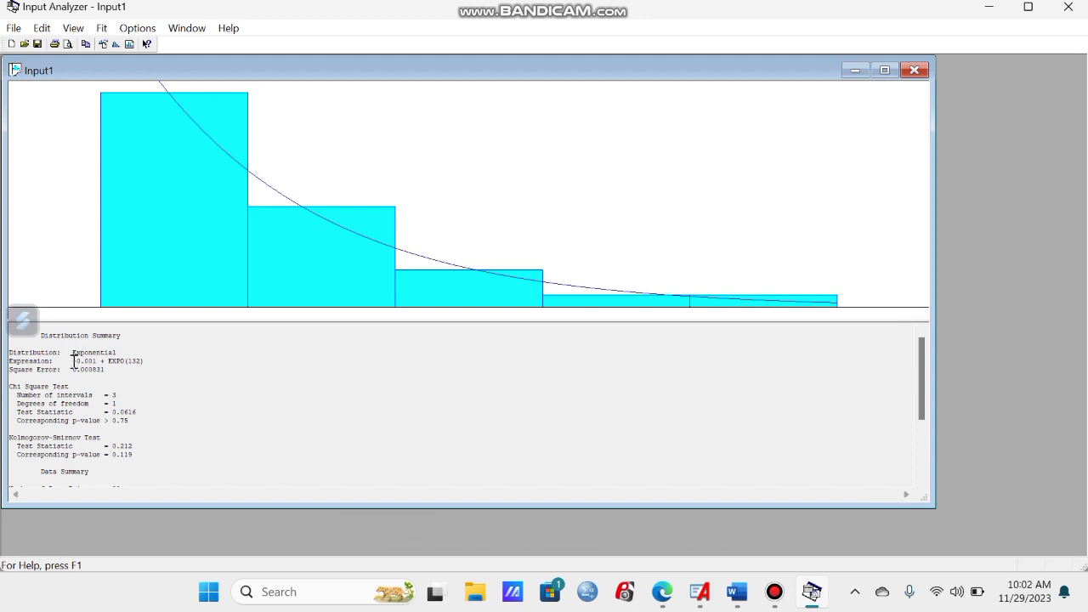
pyautogui.moveTo(74, 360); pyautogui.dragTo(144, 362)
pyautogui.hotkey('ctrl', 'c')
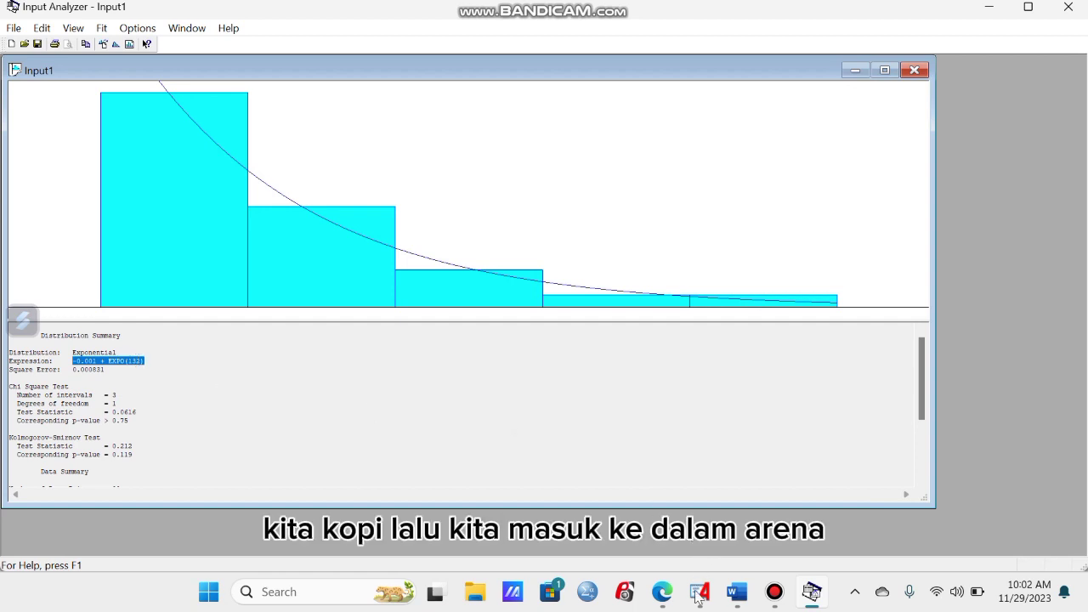
# Step: Switch back to the Arena model and place a Create module from the Basic Process set in the flowchart area
pyautogui.moveTo(702, 605)
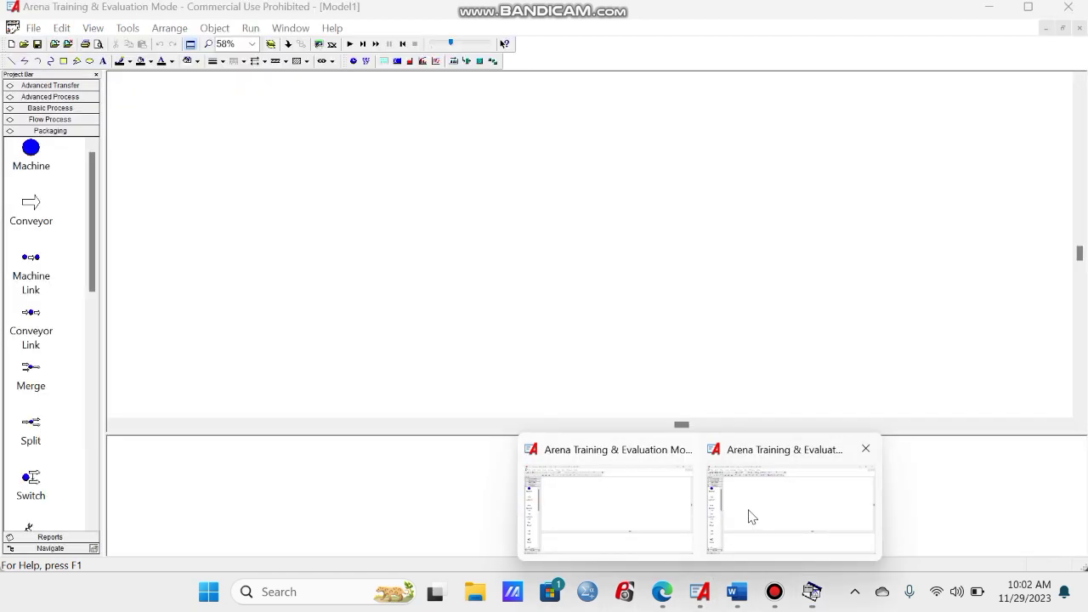
pyautogui.click(749, 516)
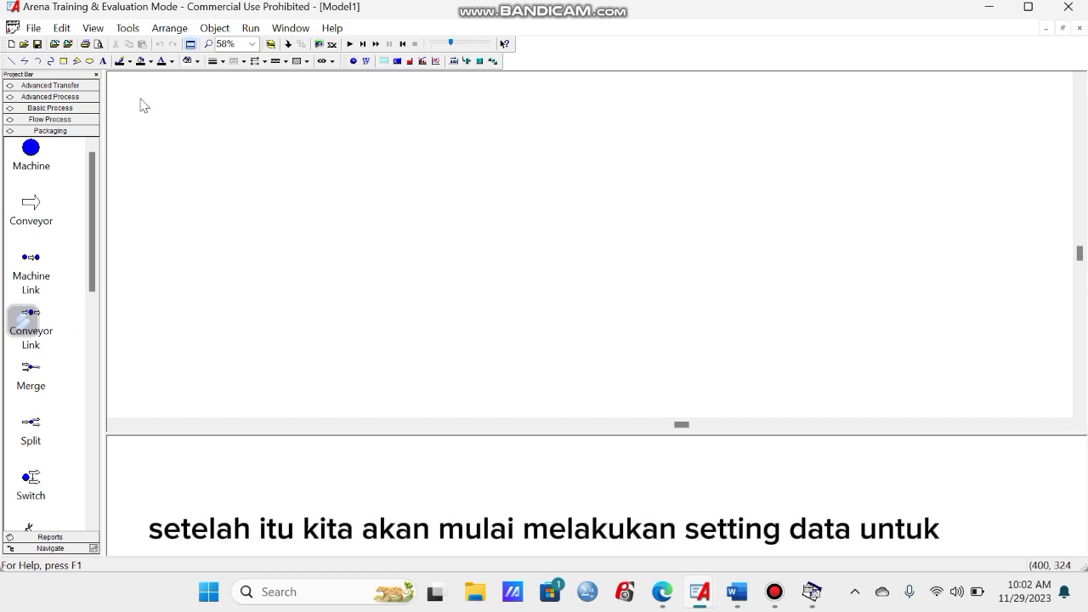
pyautogui.click(76, 110)
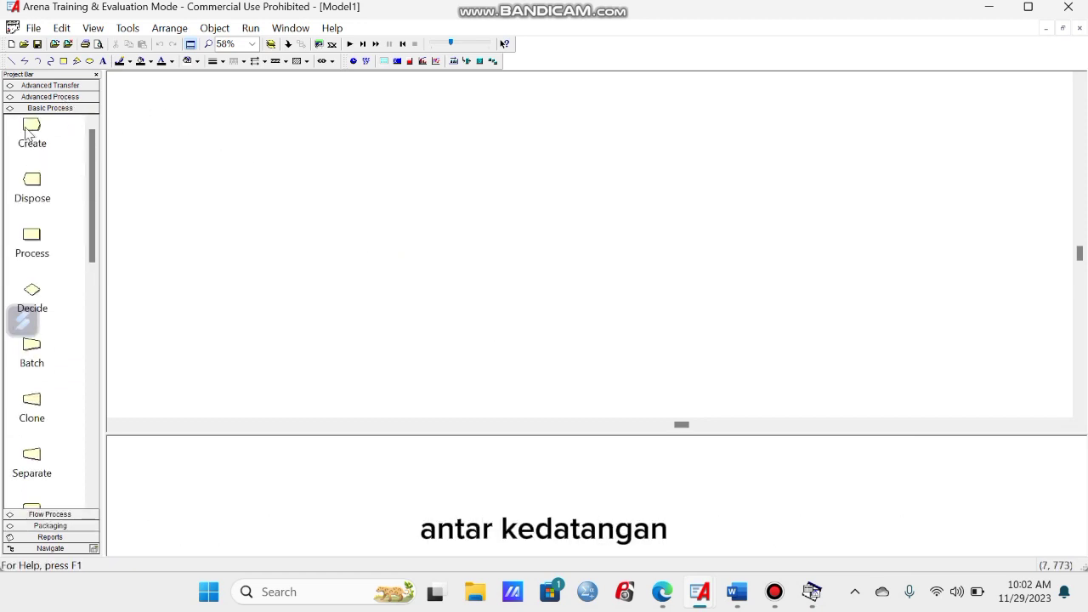
pyautogui.moveTo(38, 128); pyautogui.dragTo(248, 169)
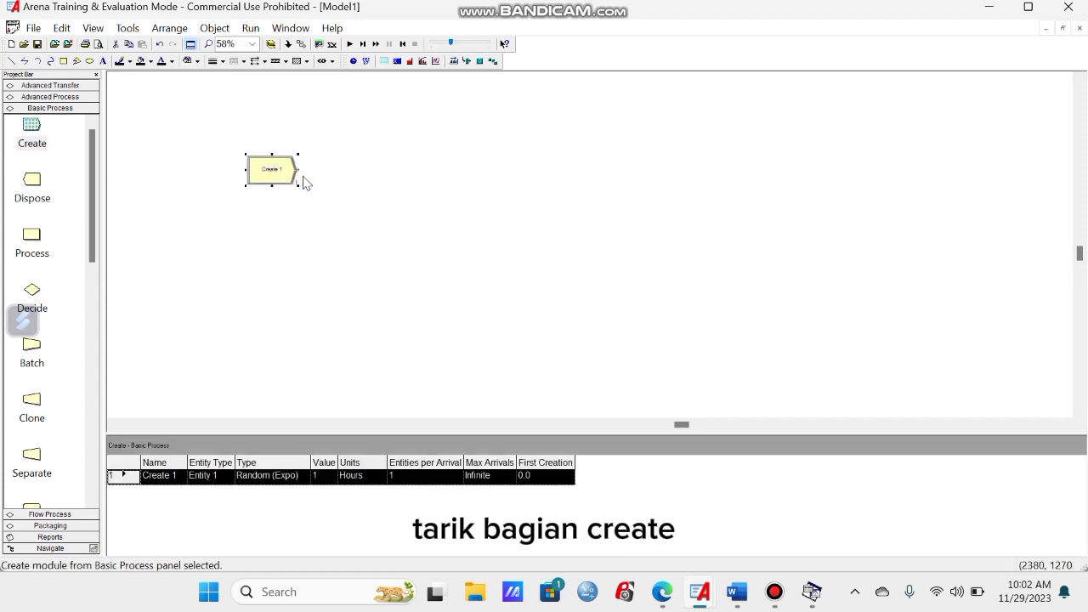
# Step: Name the placed Create module "Customer datang" and set its entity type to Customer
pyautogui.doubleClick(274, 171)
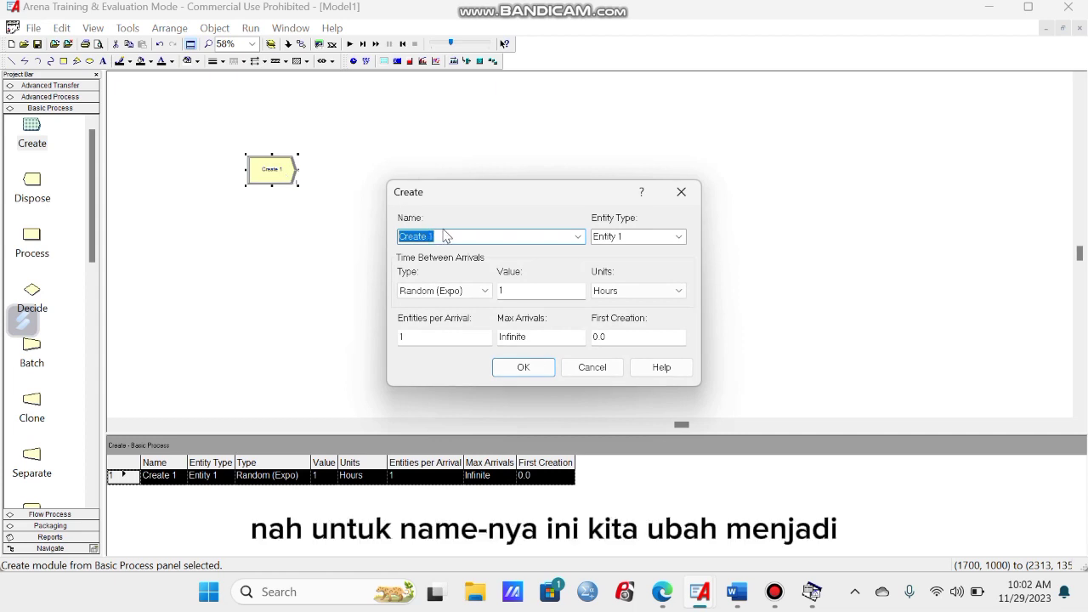
pyautogui.write('Customer')
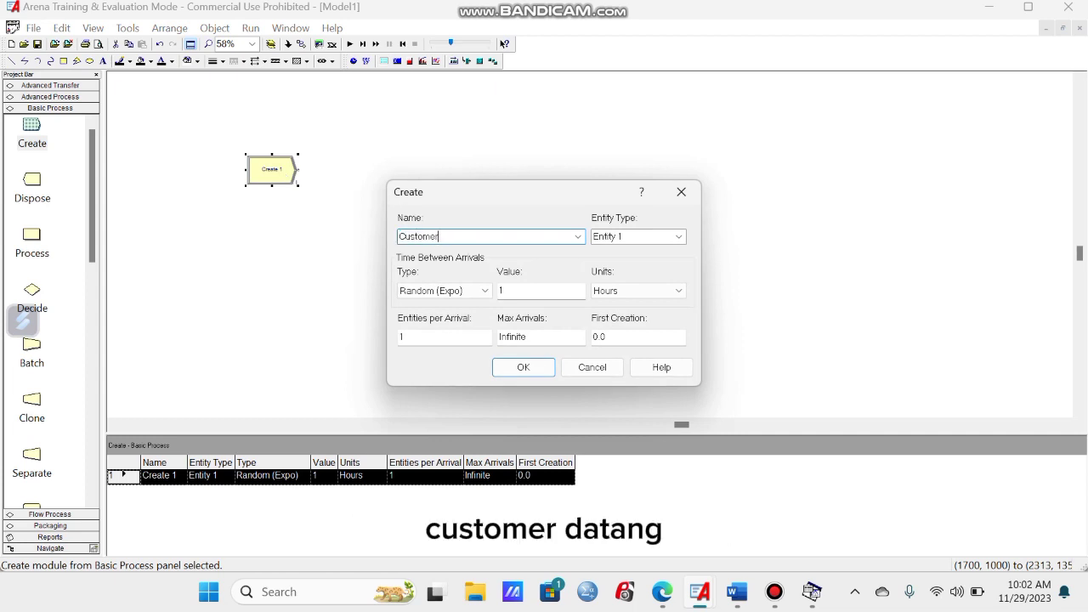
pyautogui.write(' datang')
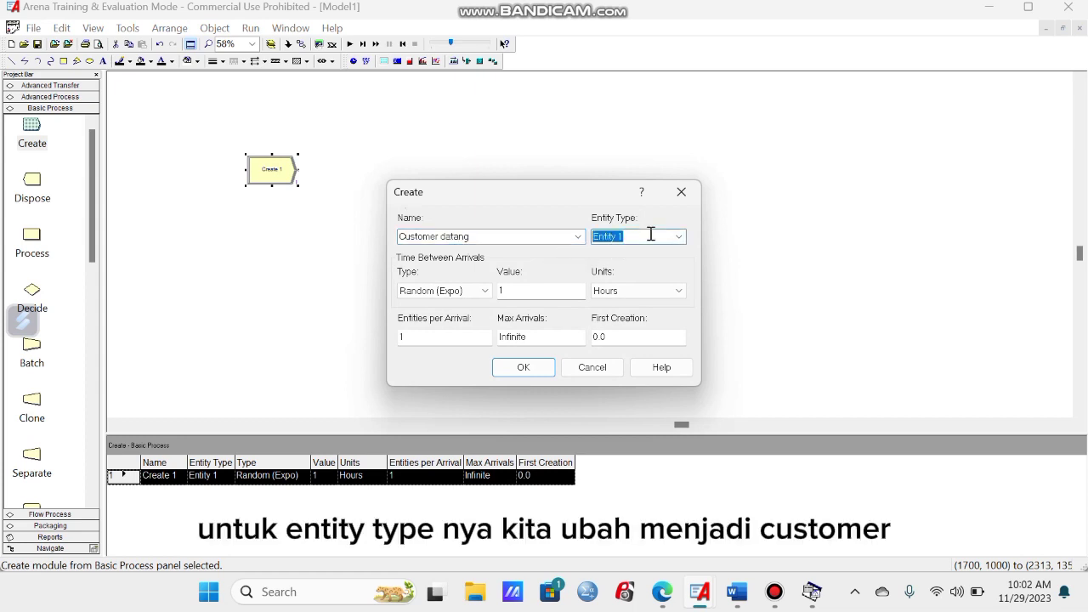
pyautogui.write('Customer')
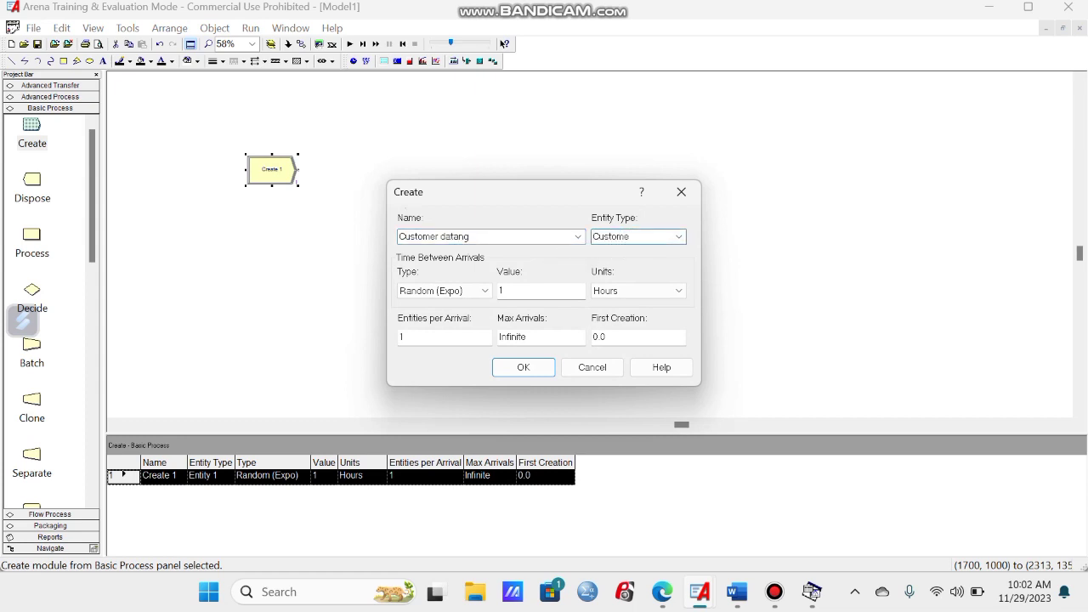
# Step: Set the module's time between arrivals to the copied expression -0.001 + EXPO(132) in Minutes and apply the settings
pyautogui.click(486, 293)
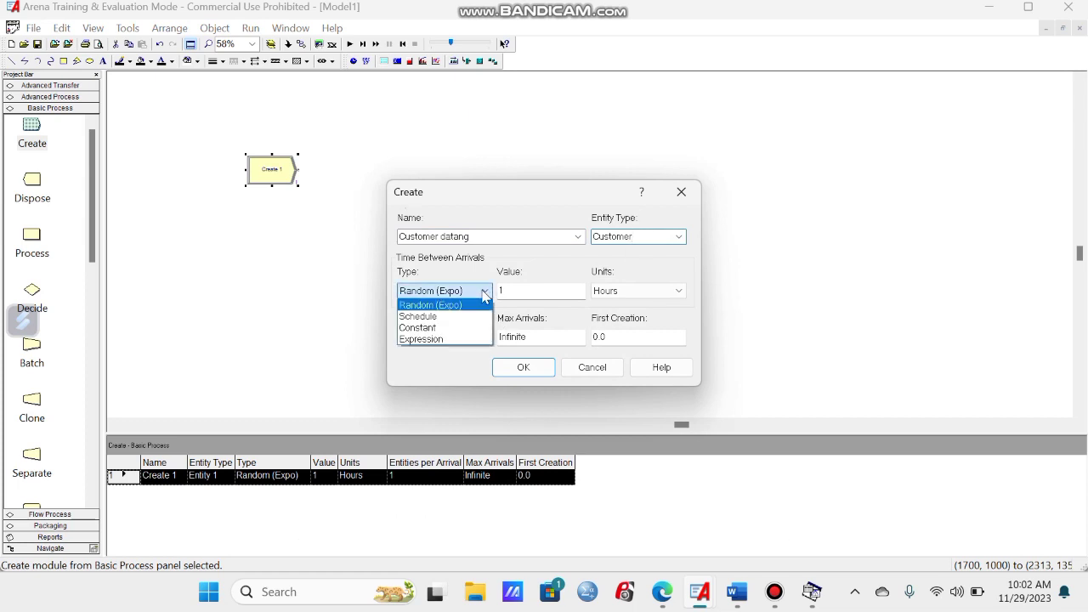
pyautogui.click(447, 339)
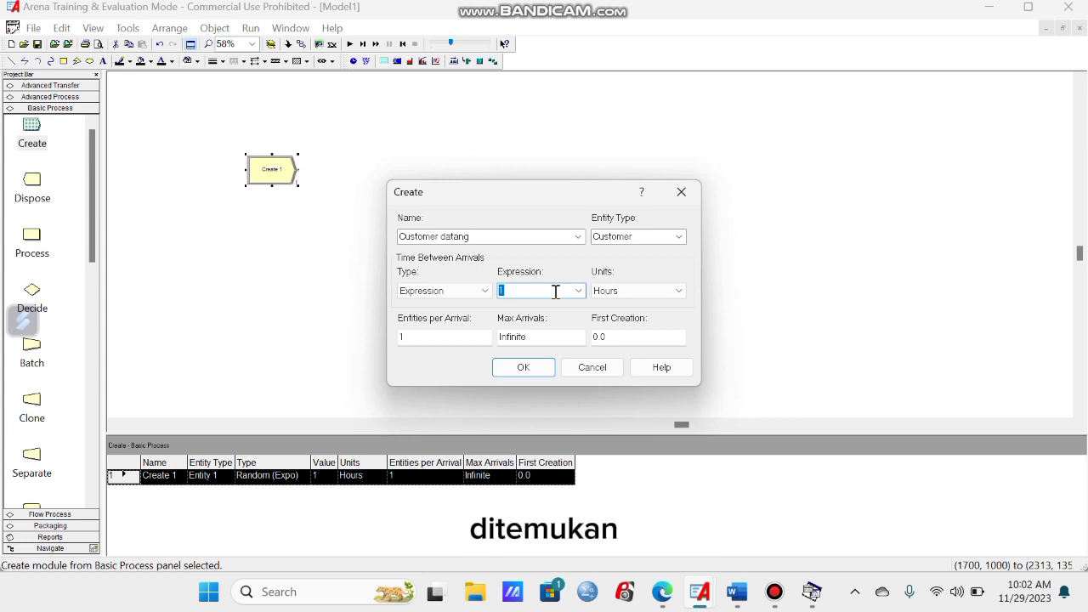
pyautogui.hotkey('ctrl', 'v')
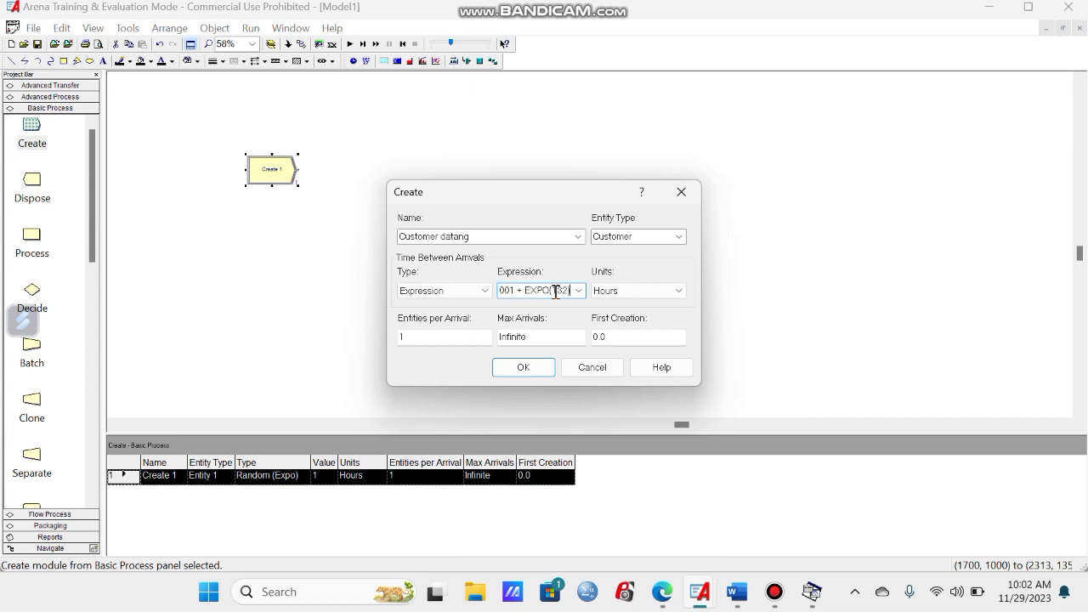
pyautogui.click(630, 291)
pyautogui.click(617, 317)
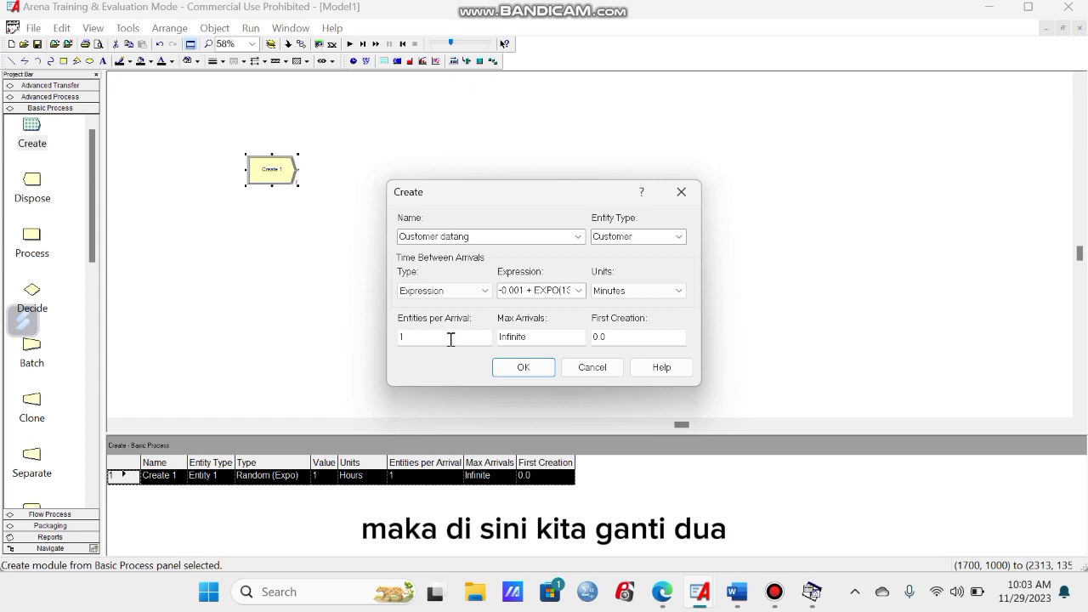
pyautogui.click(523, 373)
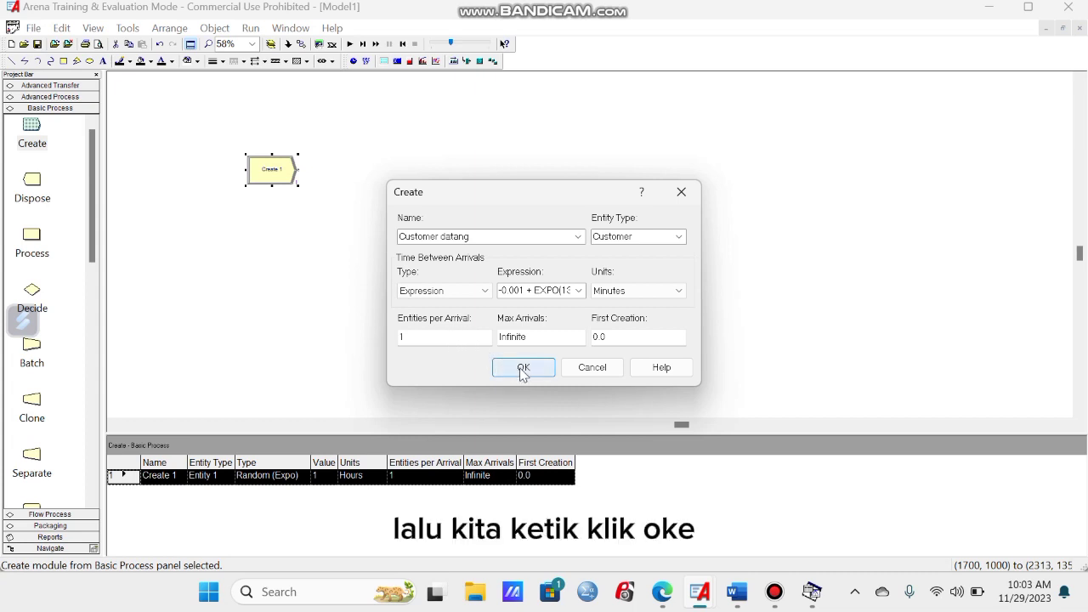
pyautogui.click(523, 372)
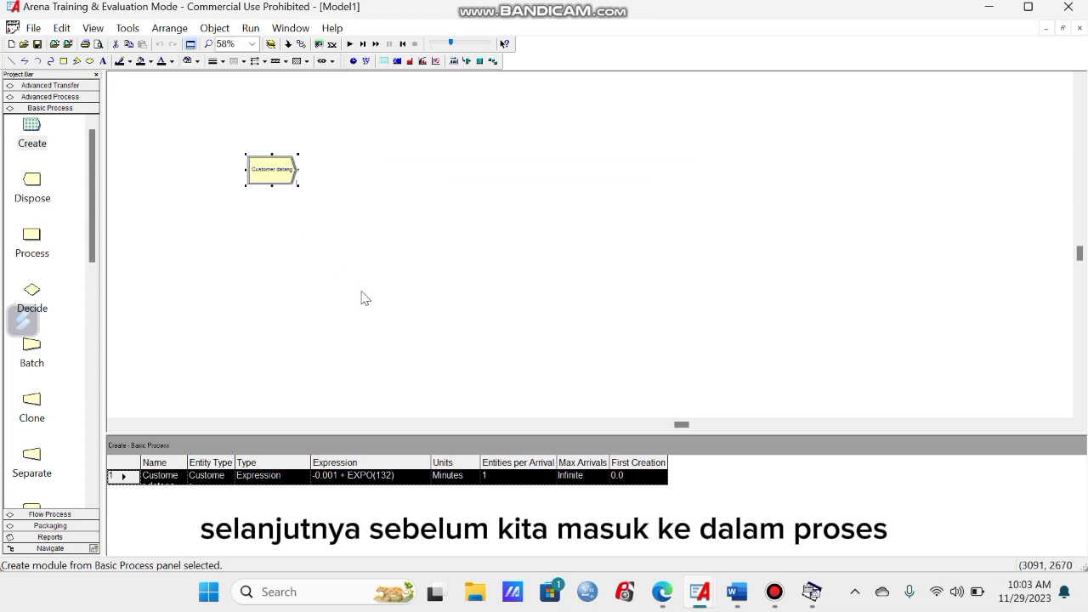
# Step: Switch to Input Analyzer and create a new input document for the service time data
pyautogui.click(811, 595)
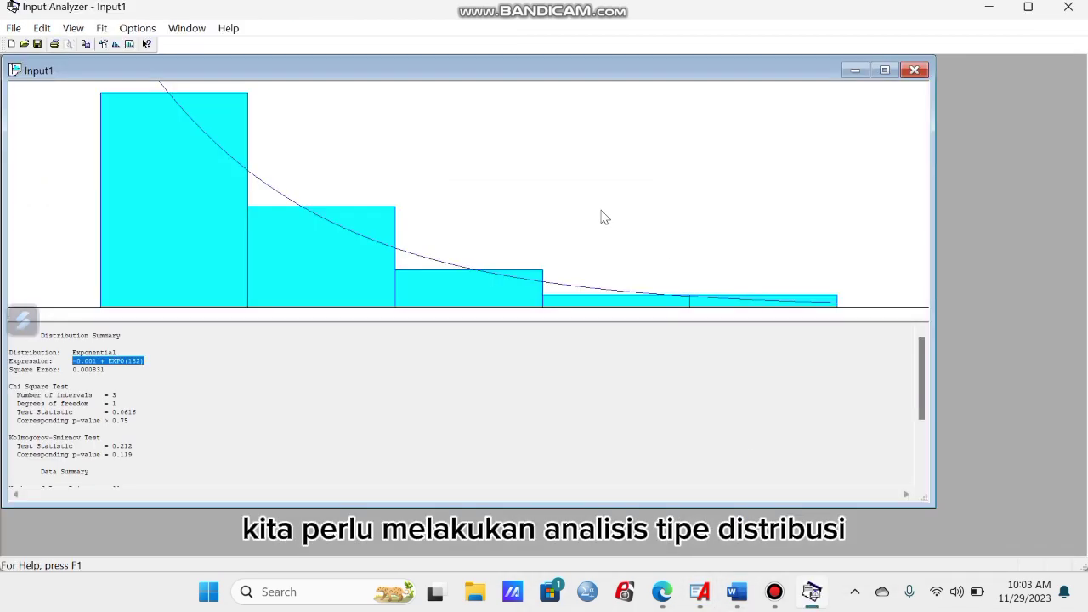
pyautogui.click(13, 28)
pyautogui.moveTo(42, 28)
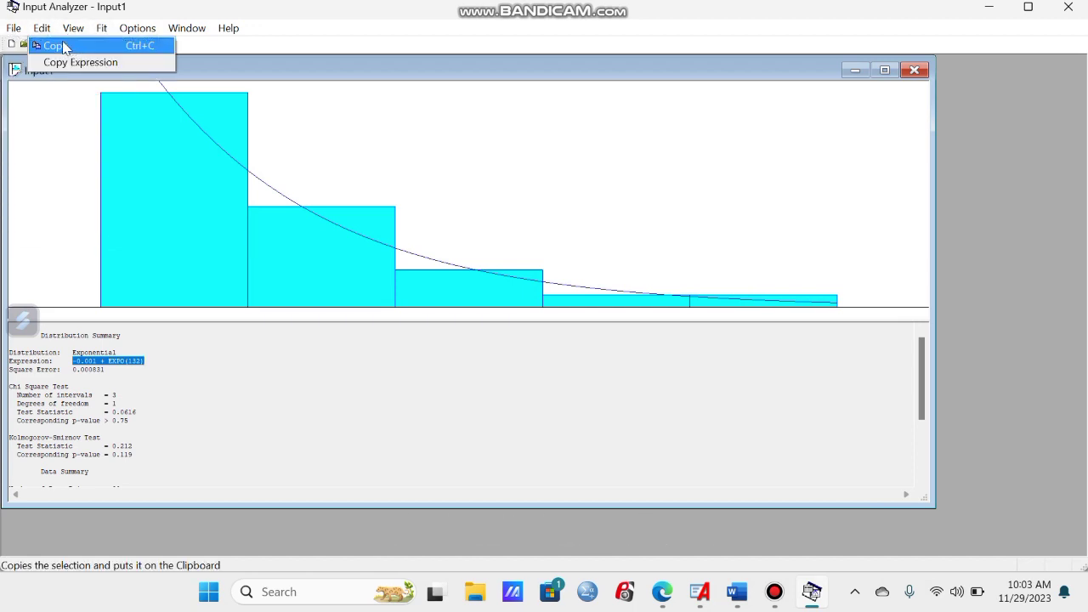
pyautogui.click(276, 50)
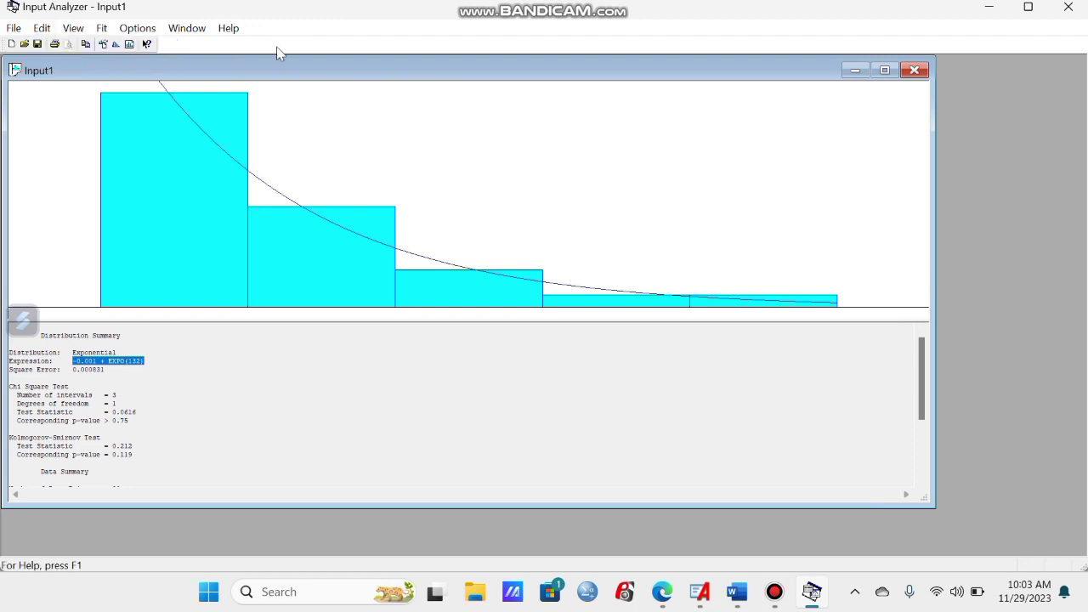
pyautogui.click(12, 43)
# Step: Load the existing data file "data waktu pelayanan (1)" from Downloads into the new document
pyautogui.click(13, 28)
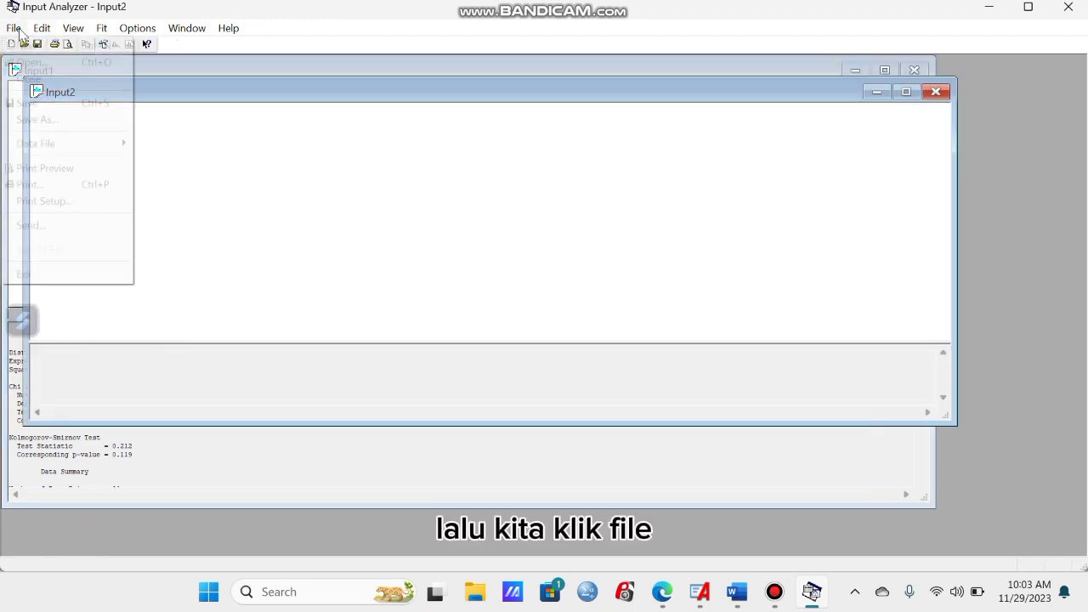
pyautogui.moveTo(44, 144)
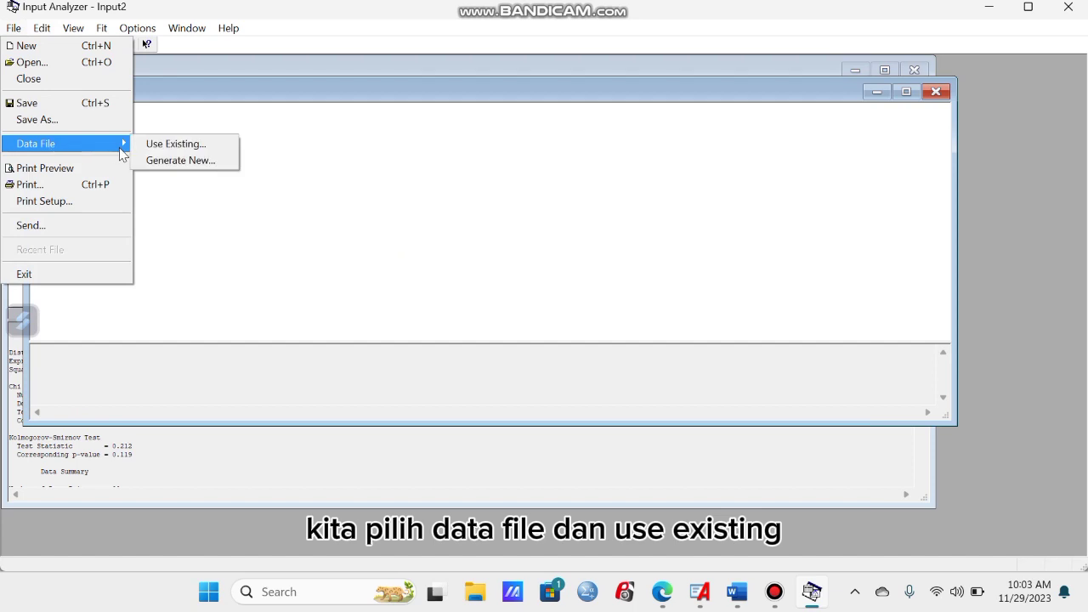
pyautogui.click(166, 145)
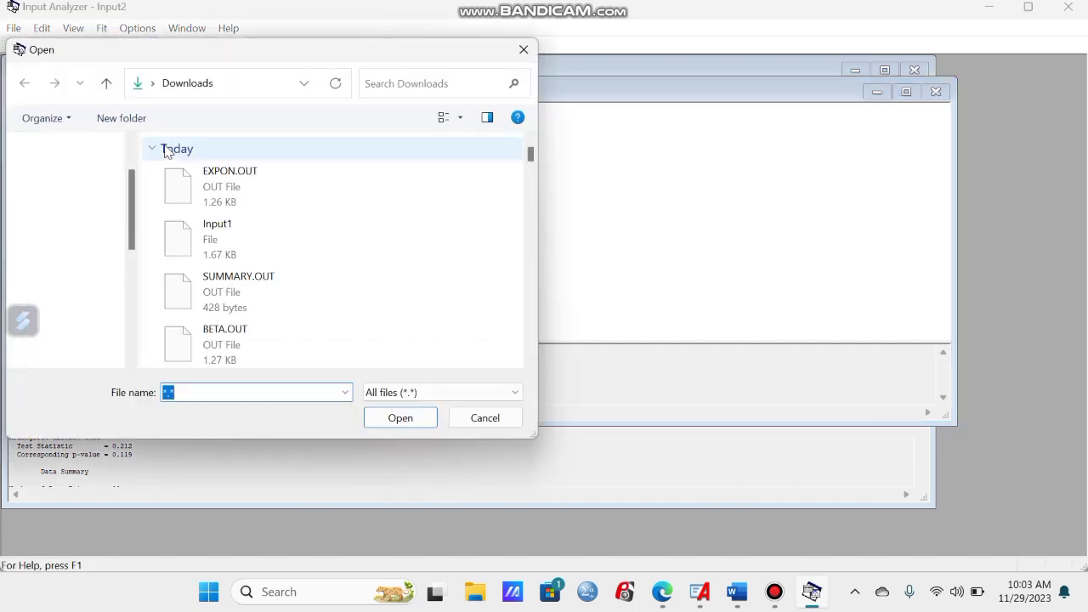
pyautogui.click(531, 362)
pyautogui.scroll(-3, 529, 361)
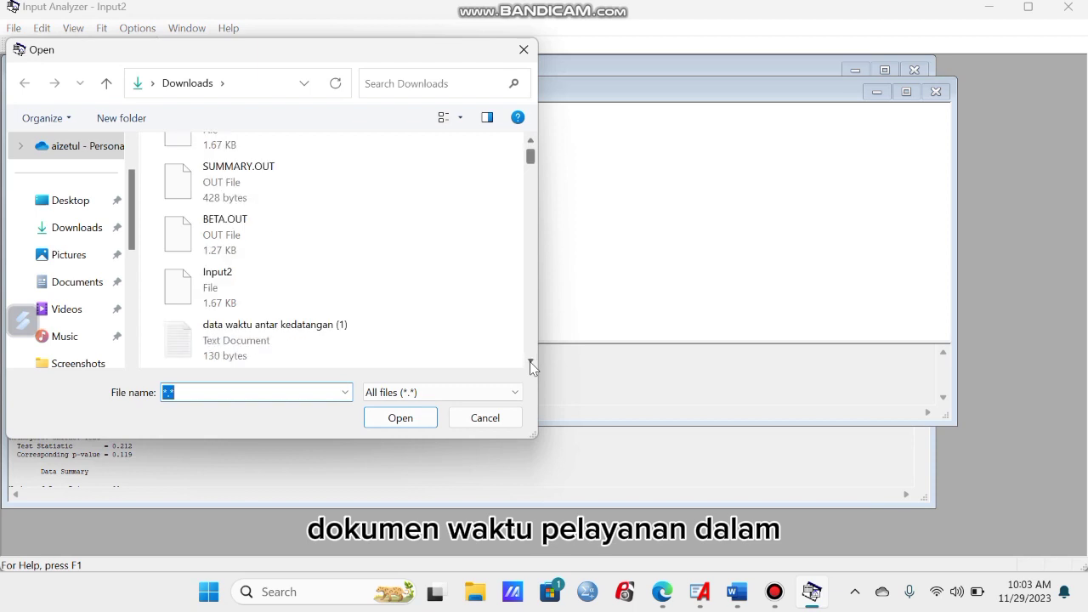
pyautogui.click(282, 337)
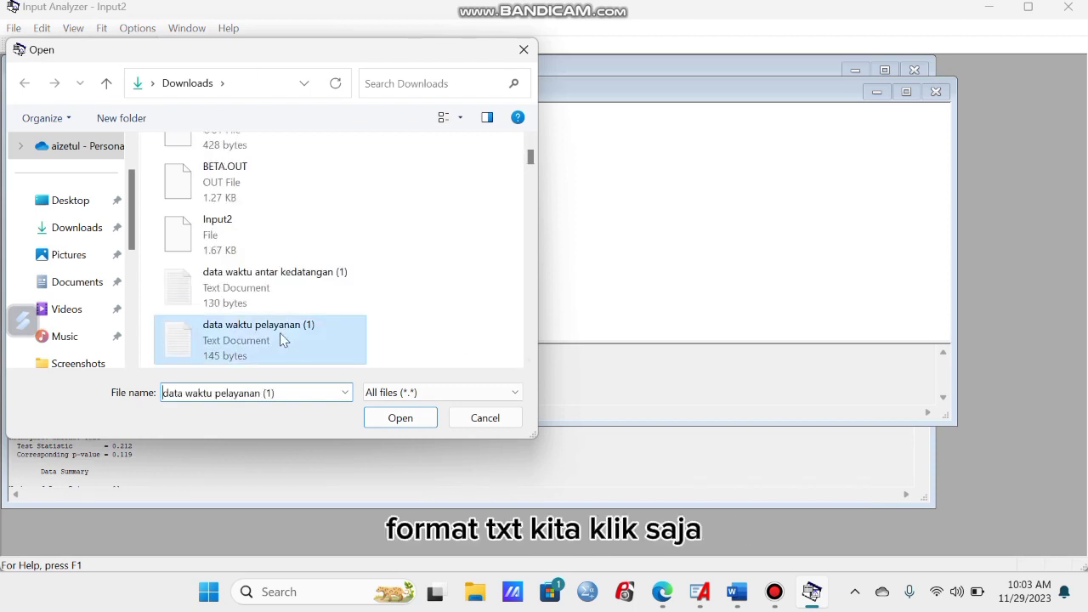
pyautogui.click(396, 418)
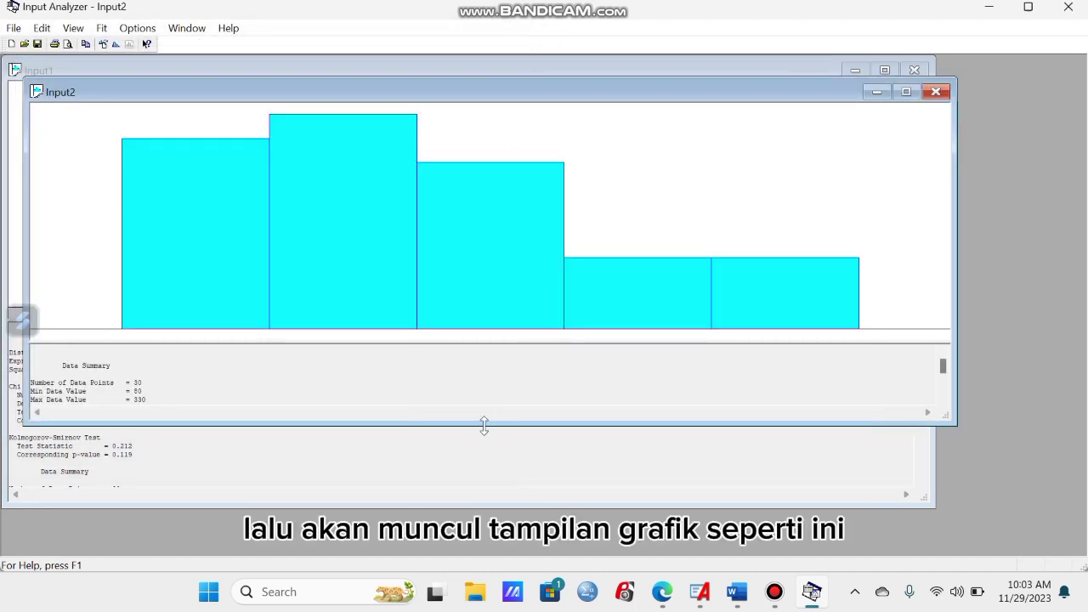
# Step: Fit all distributions to the service time data and copy the fitted expression from the distribution summary
pyautogui.moveTo(484, 424); pyautogui.dragTo(483, 532)
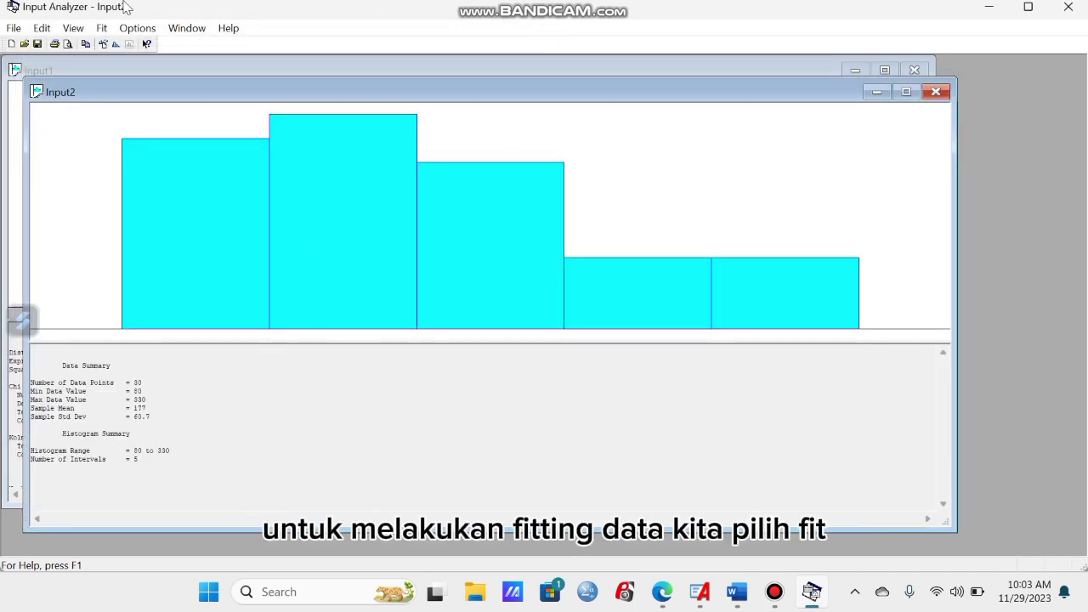
pyautogui.click(101, 28)
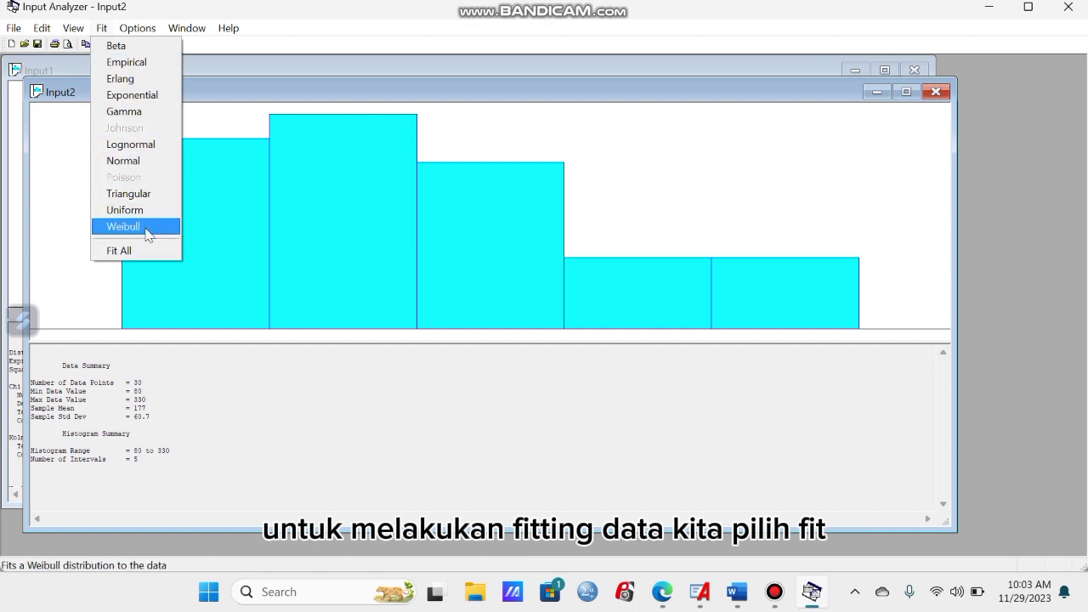
pyautogui.click(149, 253)
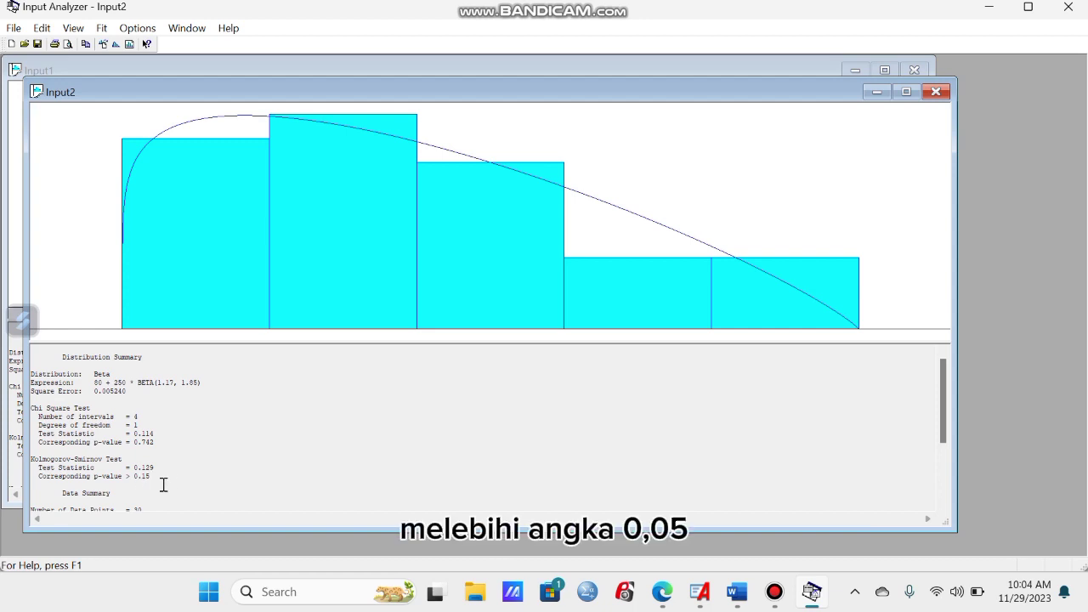
pyautogui.moveTo(93, 383); pyautogui.dragTo(204, 379)
pyautogui.hotkey('ctrl', 'c')
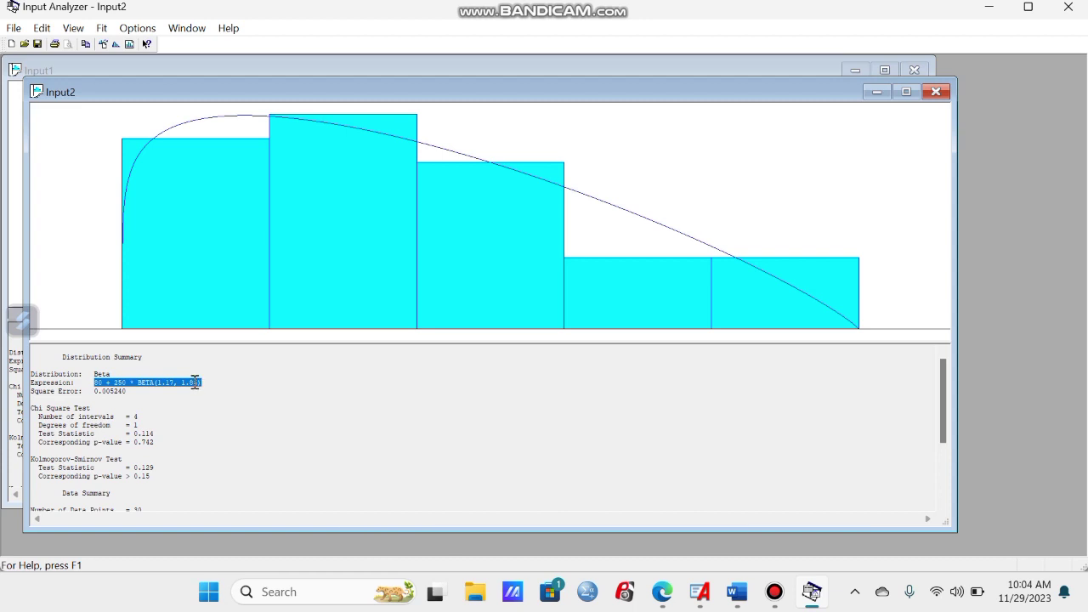
# Step: Switch back to the Arena model and place a Process module directly after the Customer datang module
pyautogui.moveTo(700, 592)
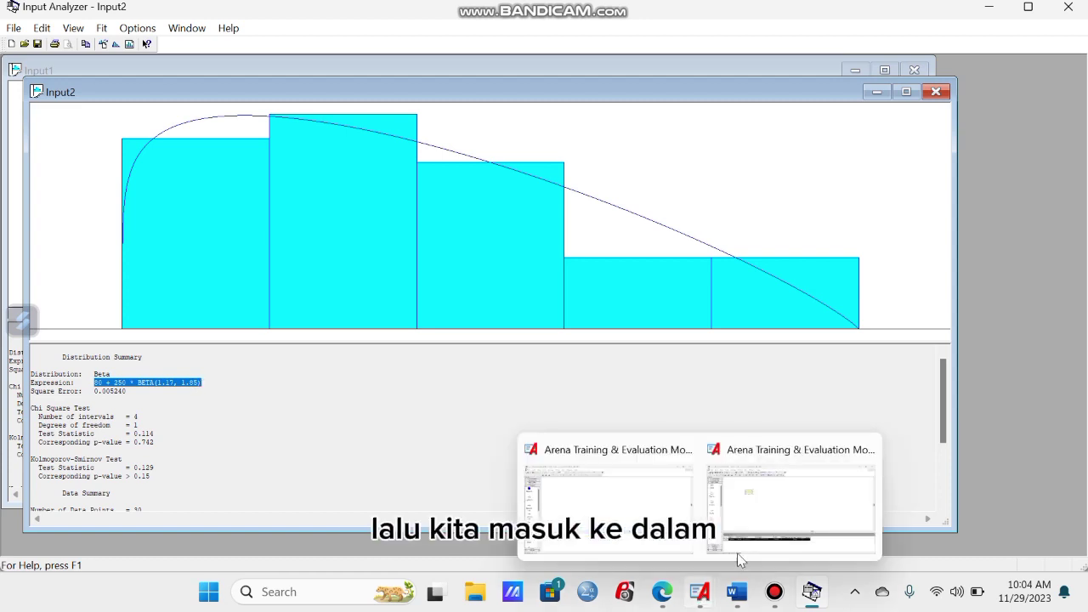
pyautogui.click(776, 520)
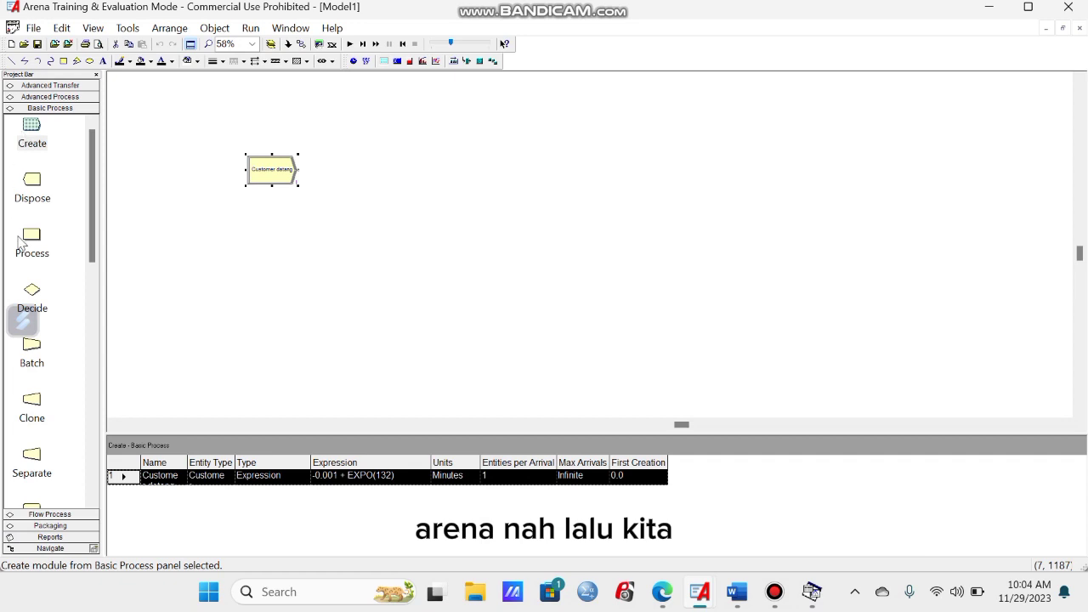
pyautogui.moveTo(33, 255); pyautogui.dragTo(322, 173)
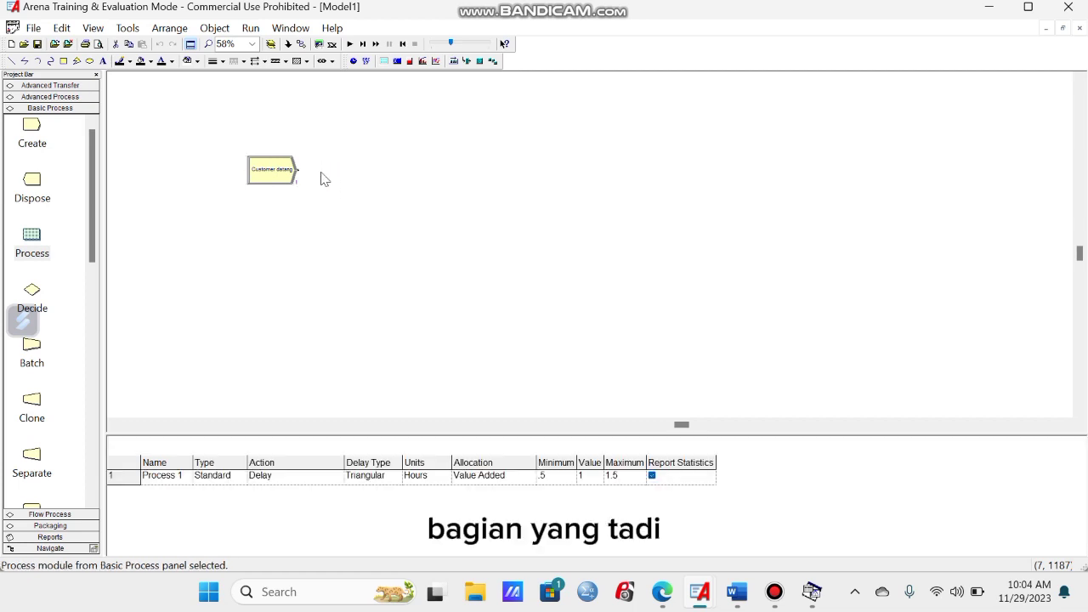
# Step: Name the Process module "Pelayanan mie ayam dan bakso" and set its action to Seize Delay Release
pyautogui.doubleClick(347, 173)
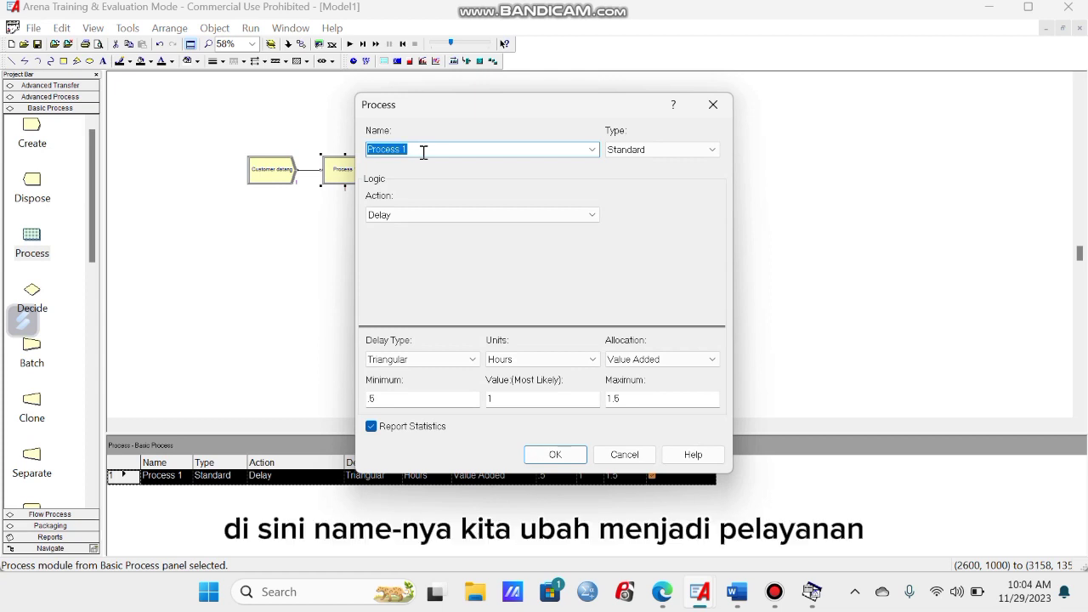
pyautogui.write('Pelayanan mie ayam')
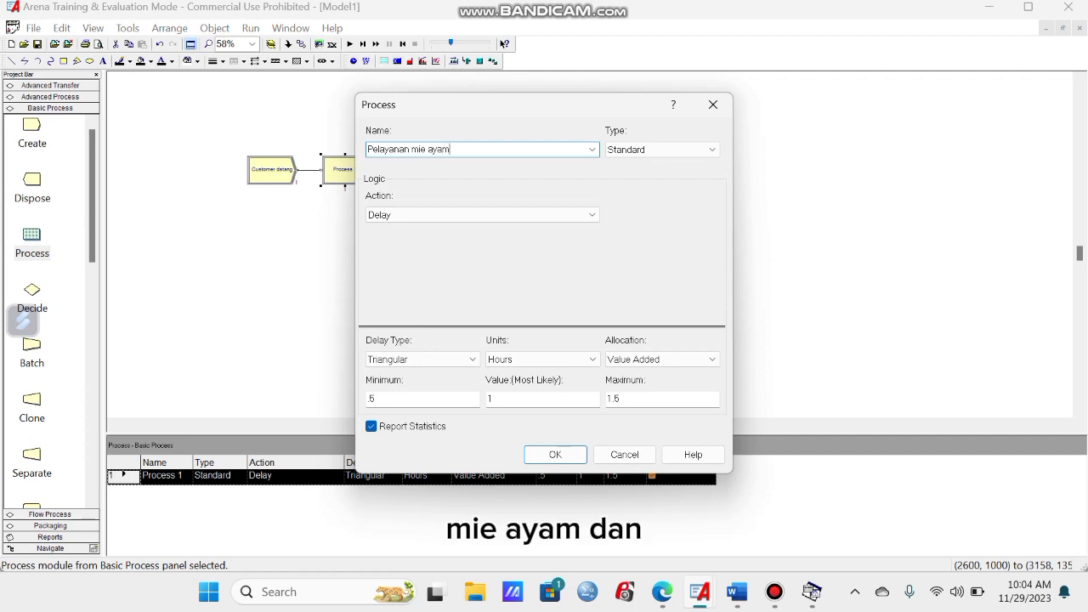
pyautogui.write(' dan ba')
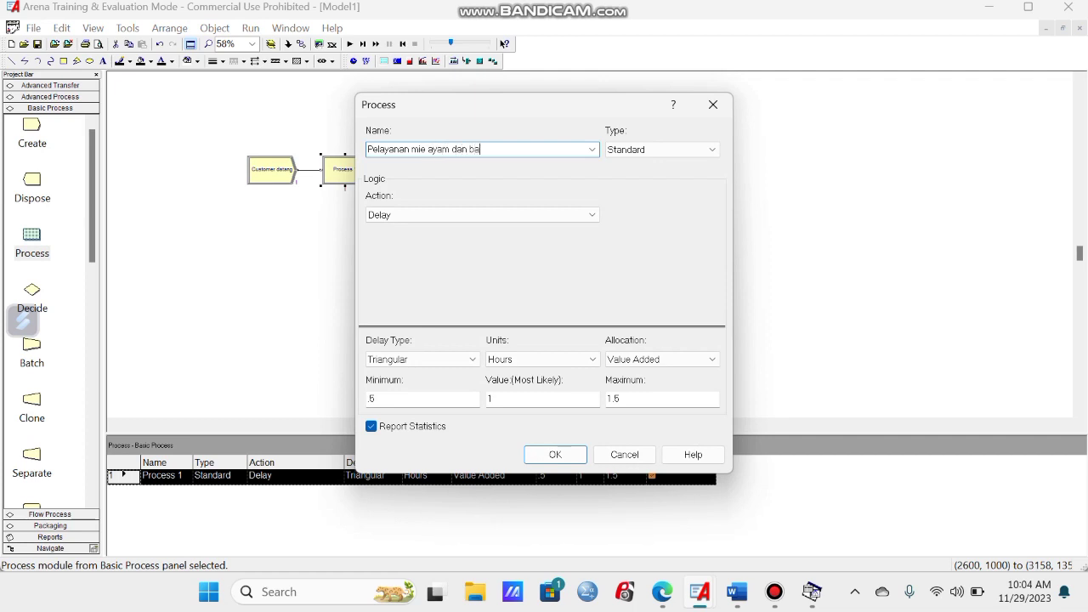
pyautogui.write('kso')
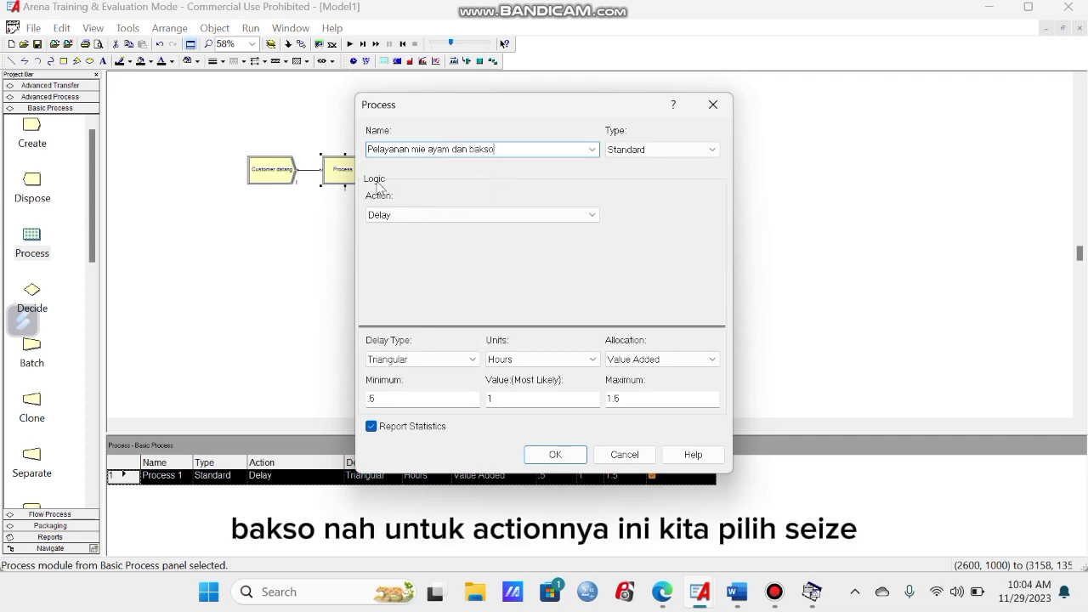
pyautogui.click(414, 219)
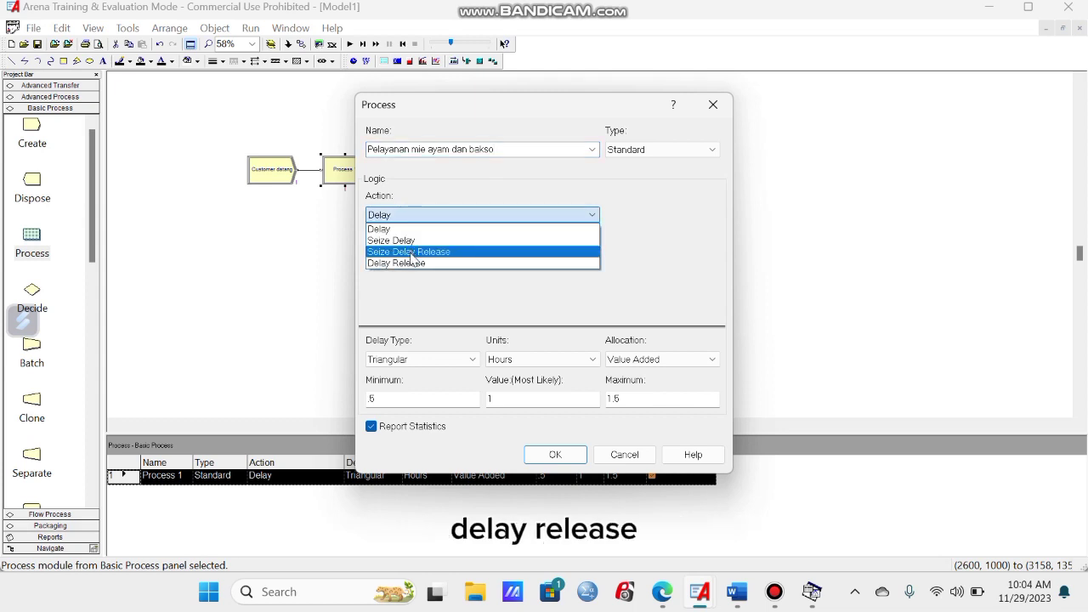
pyautogui.click(410, 255)
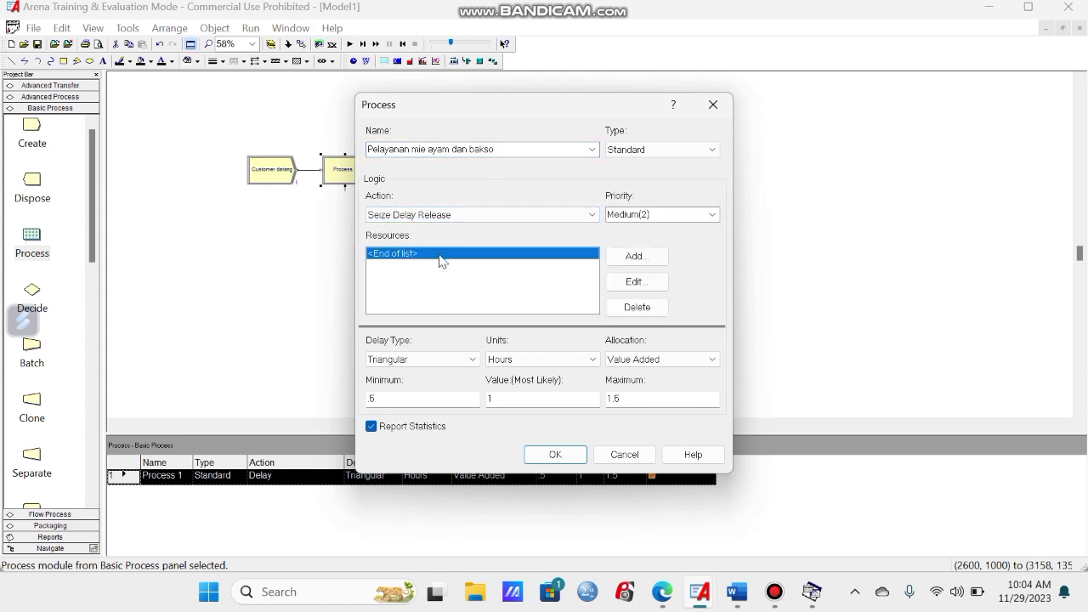
# Step: Add a resource named "Pelayan" to the Process module, keeping 1 unit to seize and release
pyautogui.click(633, 257)
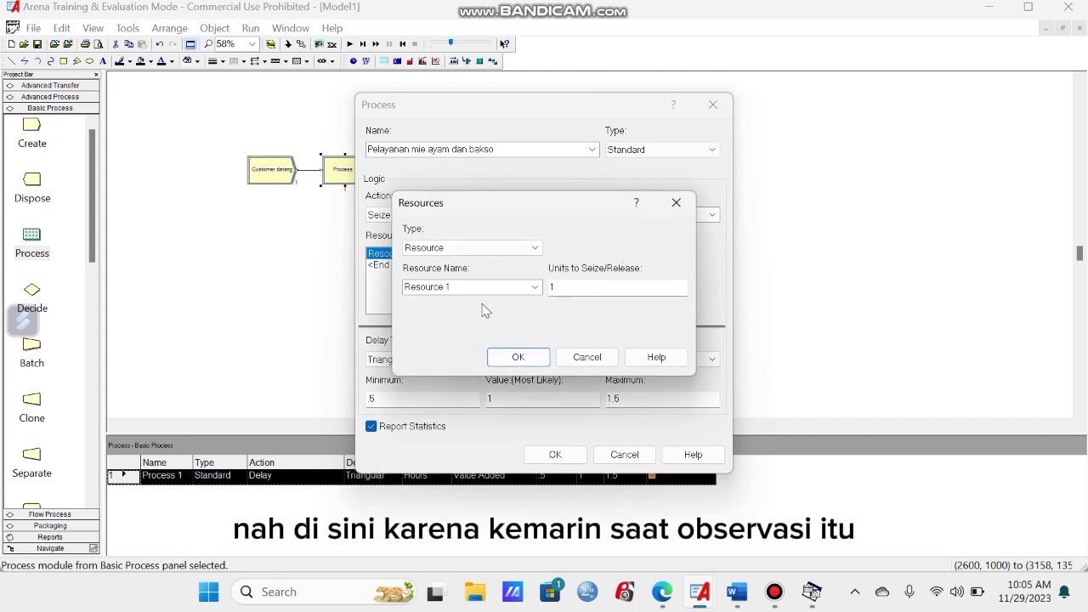
pyautogui.click(424, 288)
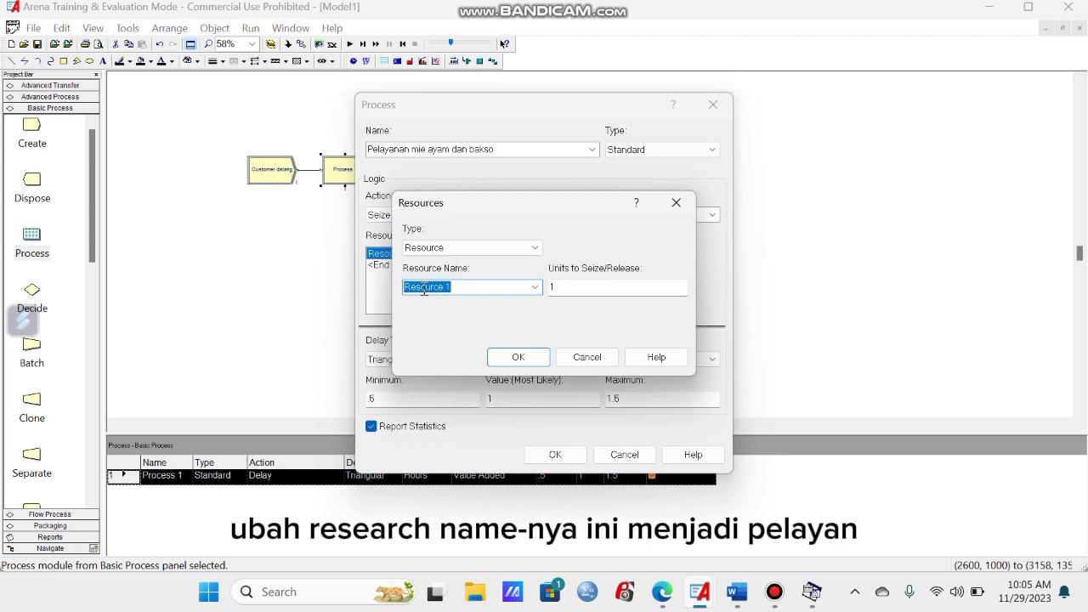
pyautogui.write('Pelayan')
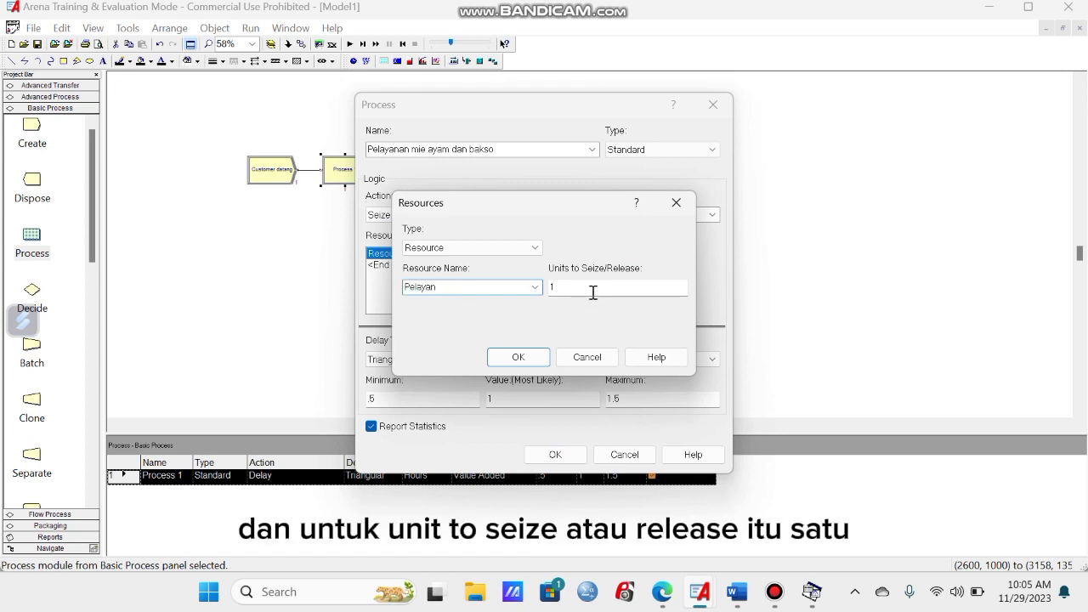
pyautogui.click(533, 356)
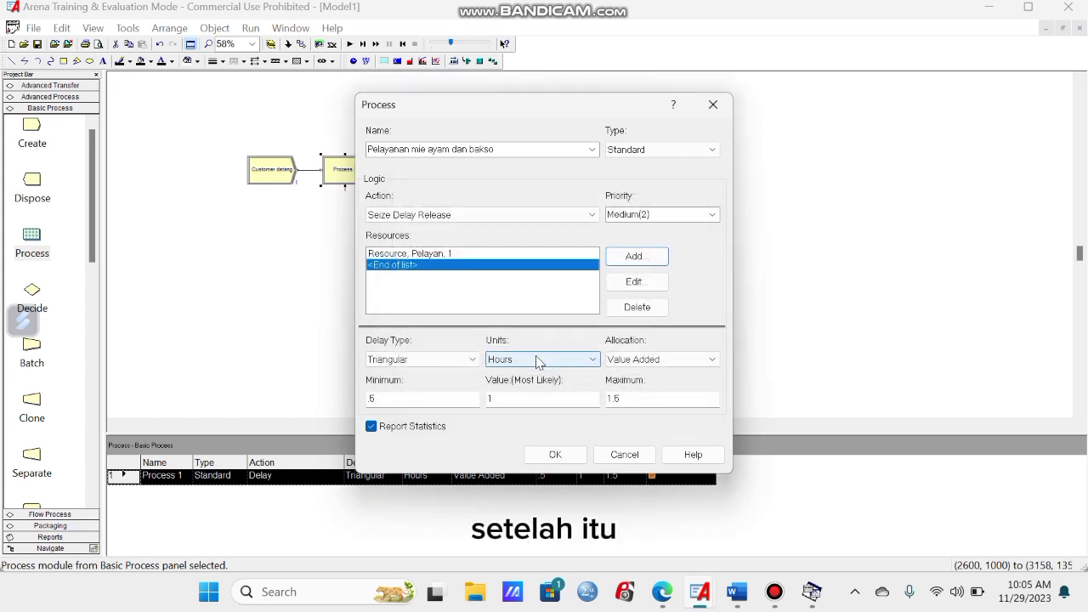
# Step: Set the process delay type to Expression in Minutes with the copied expression 80 + 250 * BETA(1.17, 1.85), and accept the module settings
pyautogui.click(459, 360)
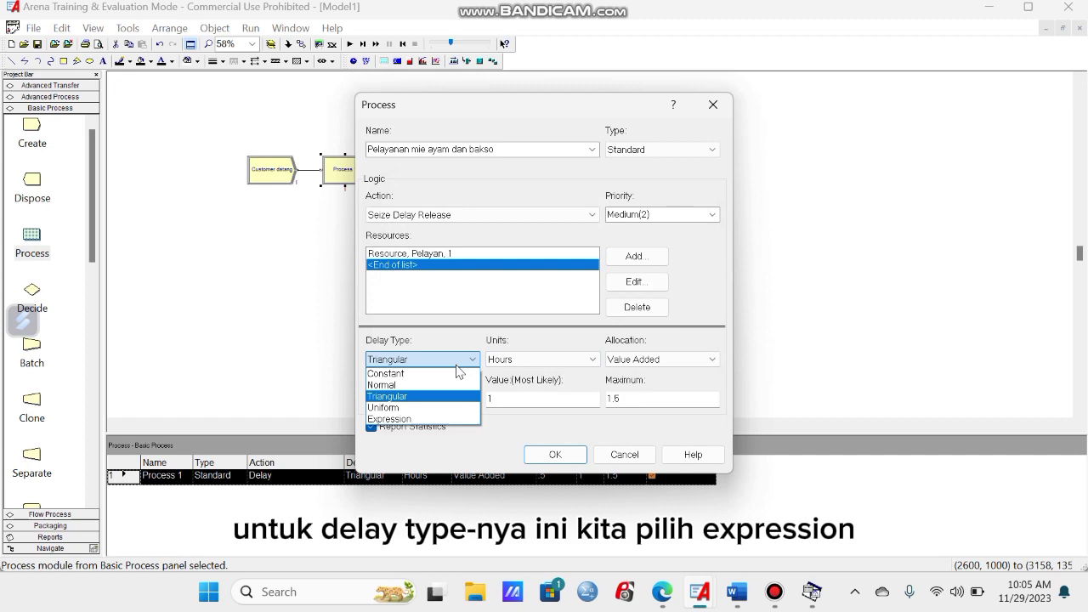
pyautogui.click(442, 419)
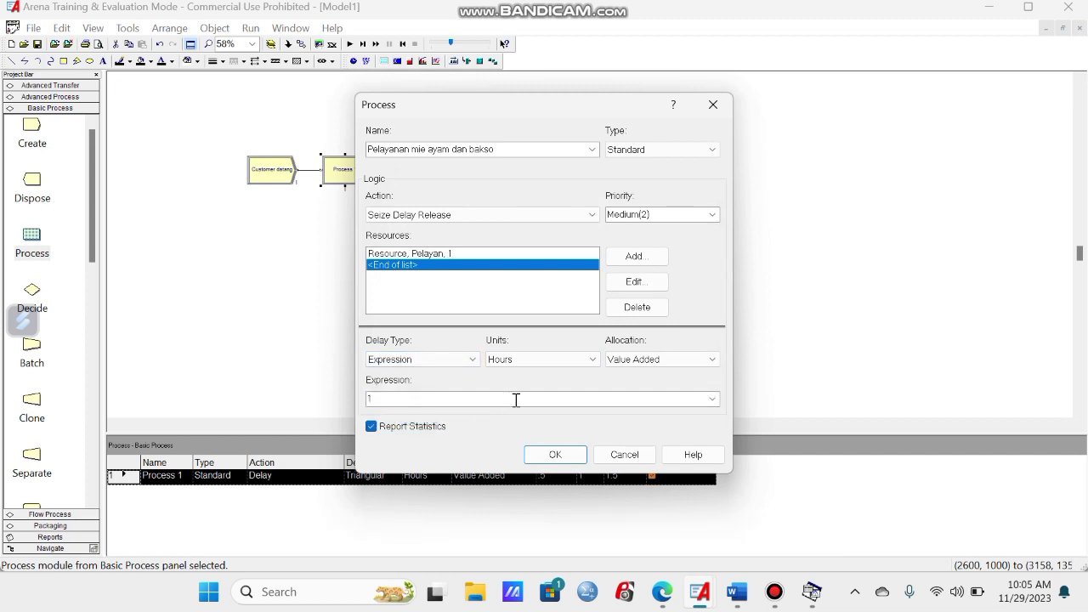
pyautogui.click(572, 359)
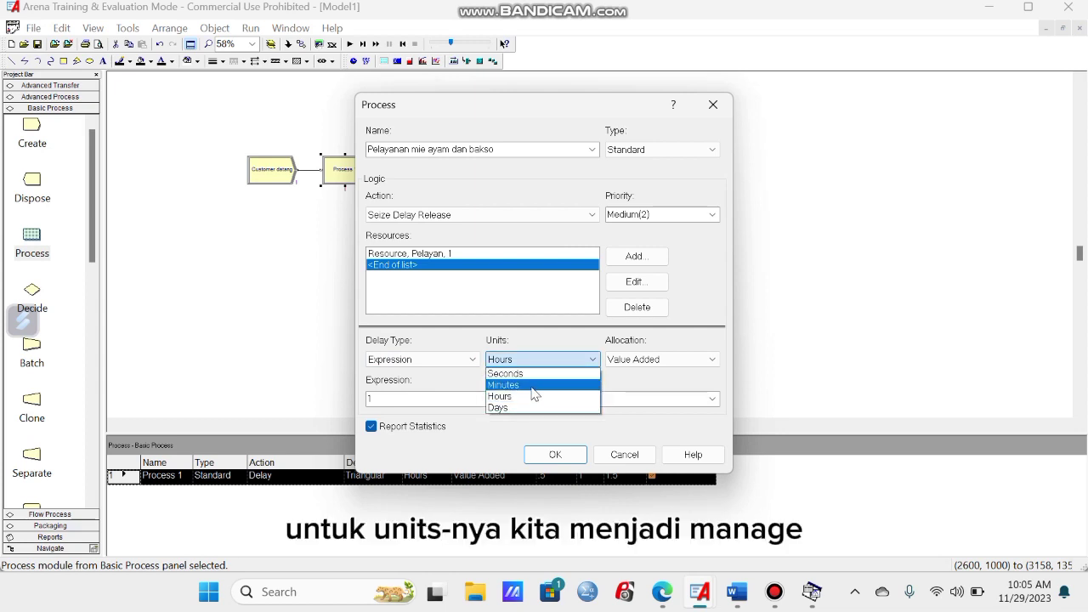
pyautogui.click(532, 387)
pyautogui.click(454, 400)
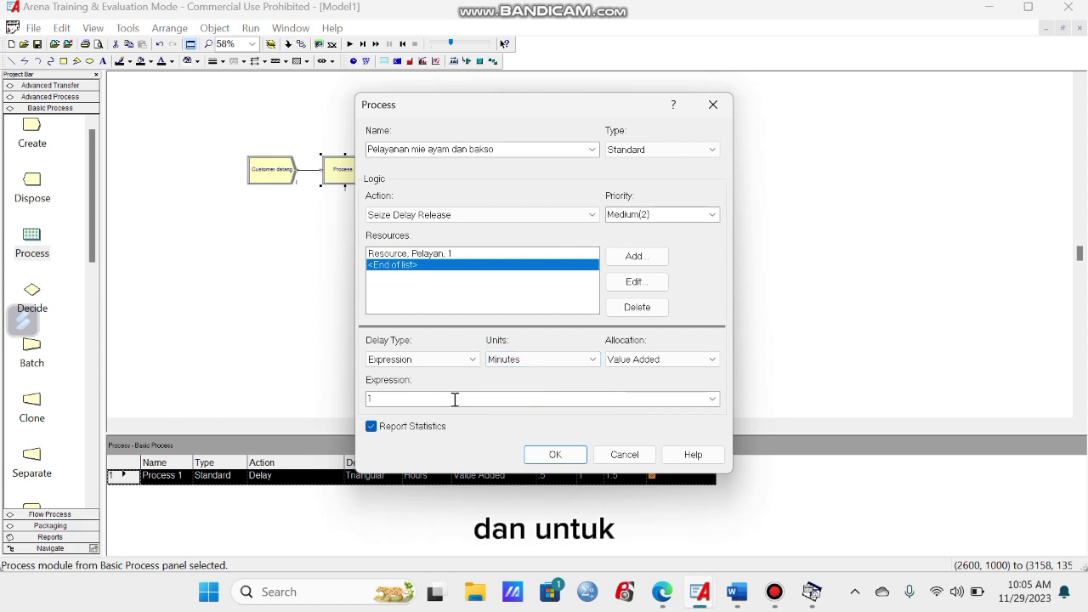
pyautogui.hotkey('ctrl', 'v')
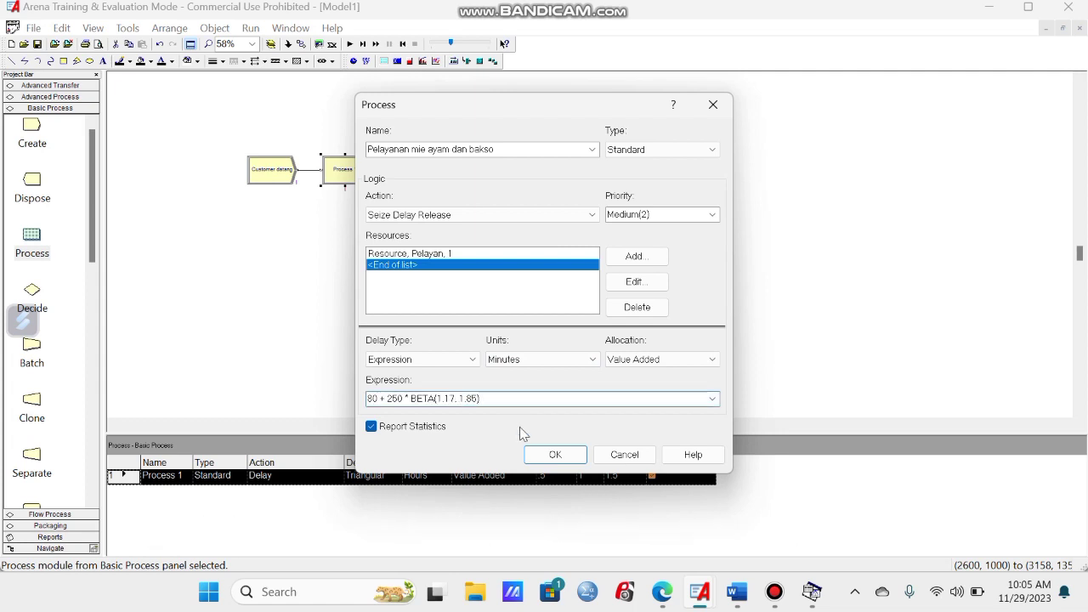
pyautogui.click(551, 456)
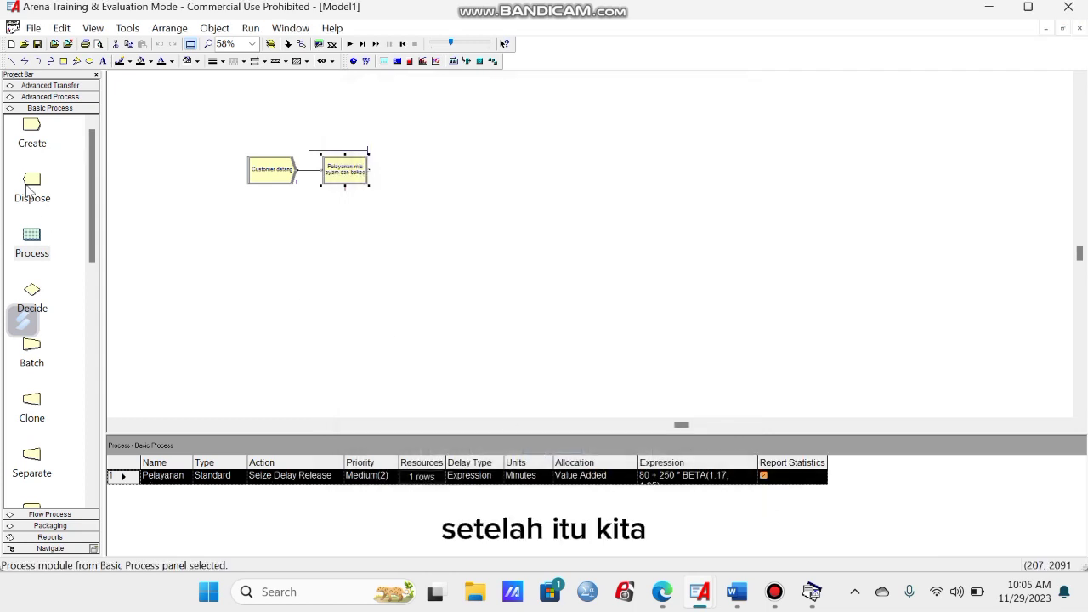
# Step: Place a Dispose module directly after the Pelayanan mie ayam dan bakso module and name it "Customer pulang"
pyautogui.moveTo(31, 185); pyautogui.dragTo(391, 166)
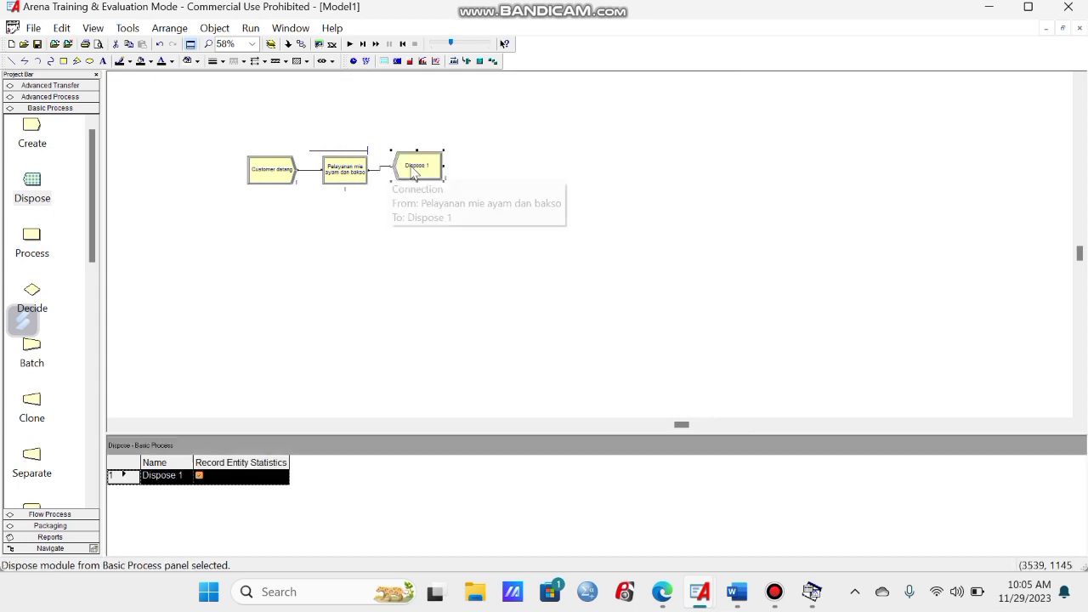
pyautogui.doubleClick(425, 170)
pyautogui.write('Cu')
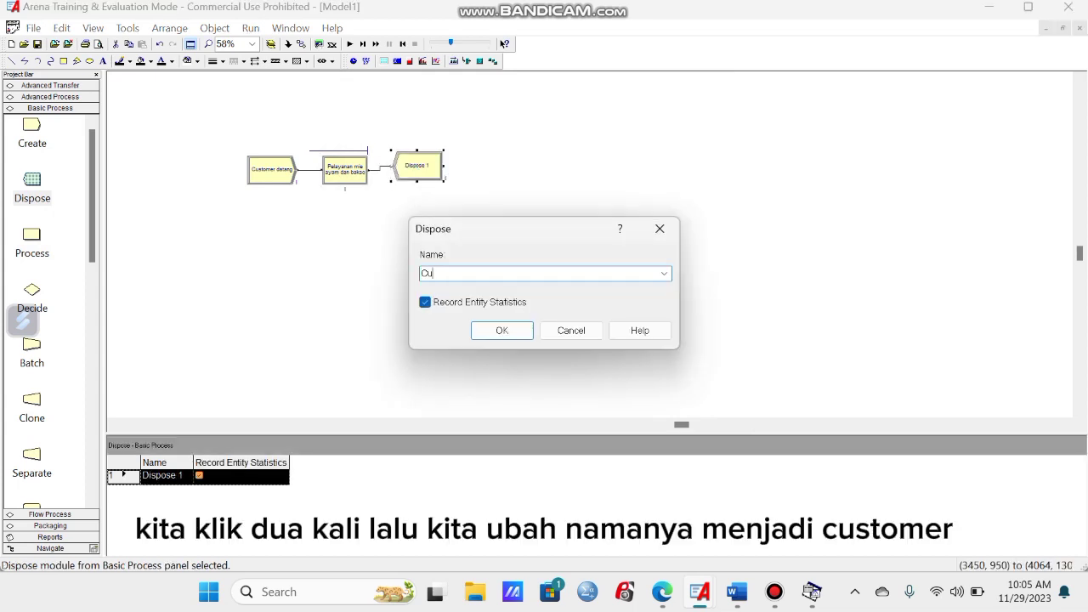
pyautogui.write('stomer pulan')
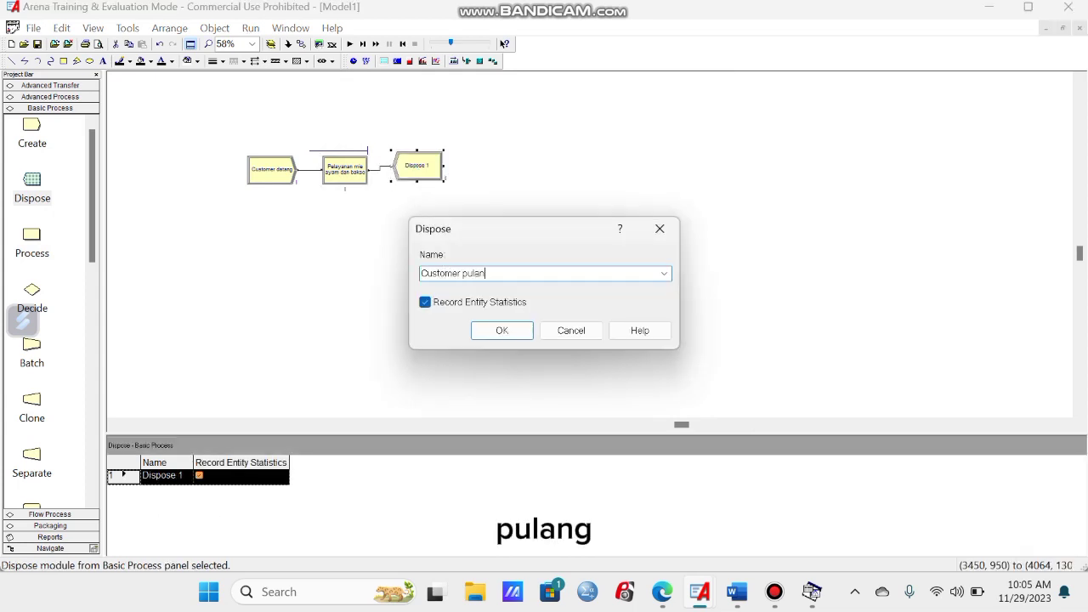
pyautogui.write('g')
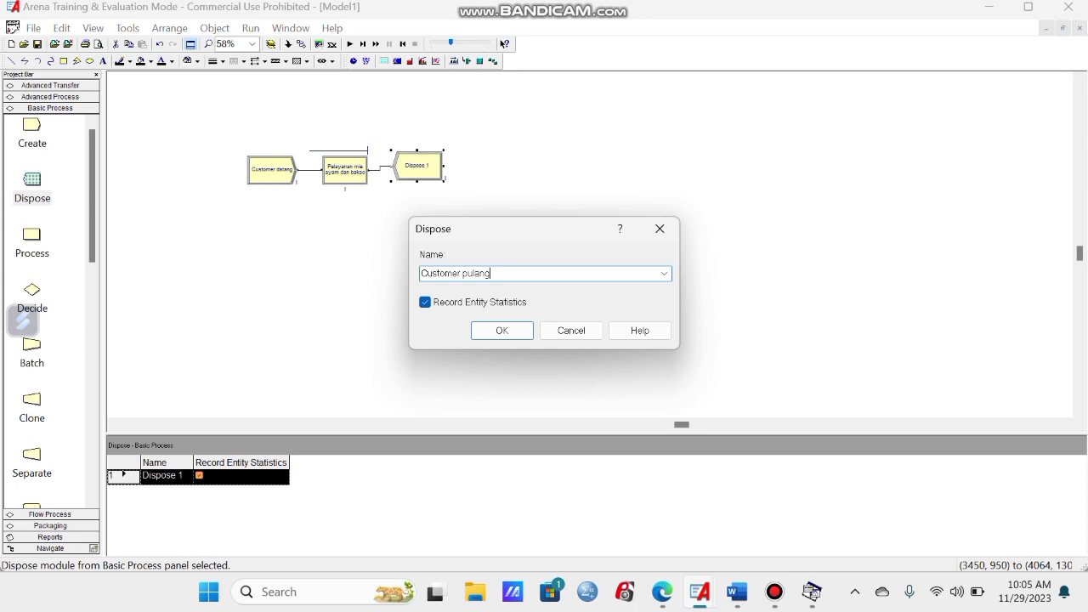
pyautogui.click(503, 332)
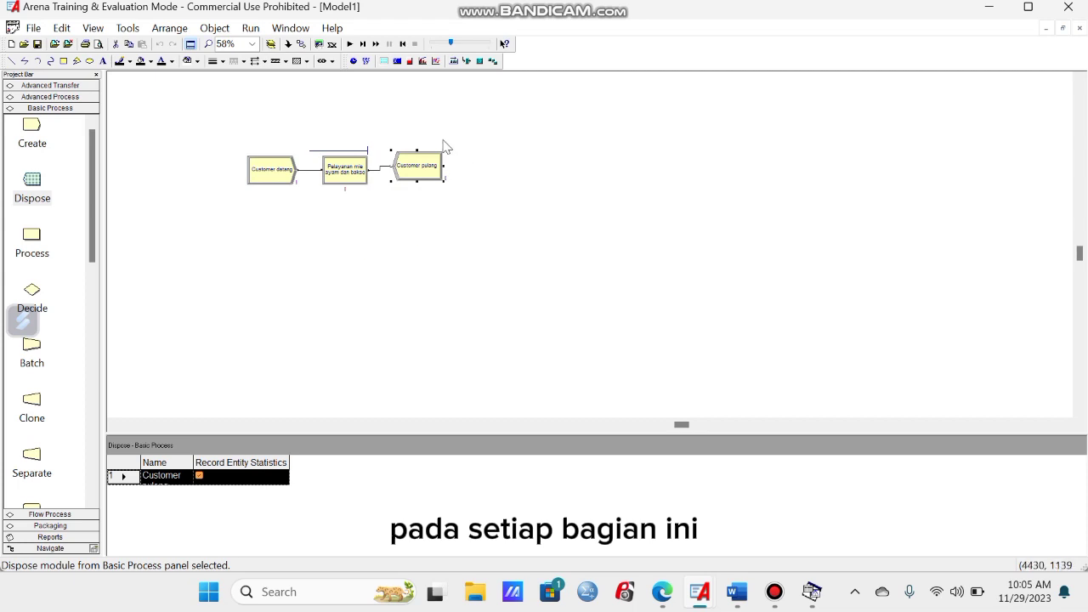
# Step: Open the run setup's replication parameters and set the number of replications to 30 and the replication length to 50
pyautogui.click(259, 31)
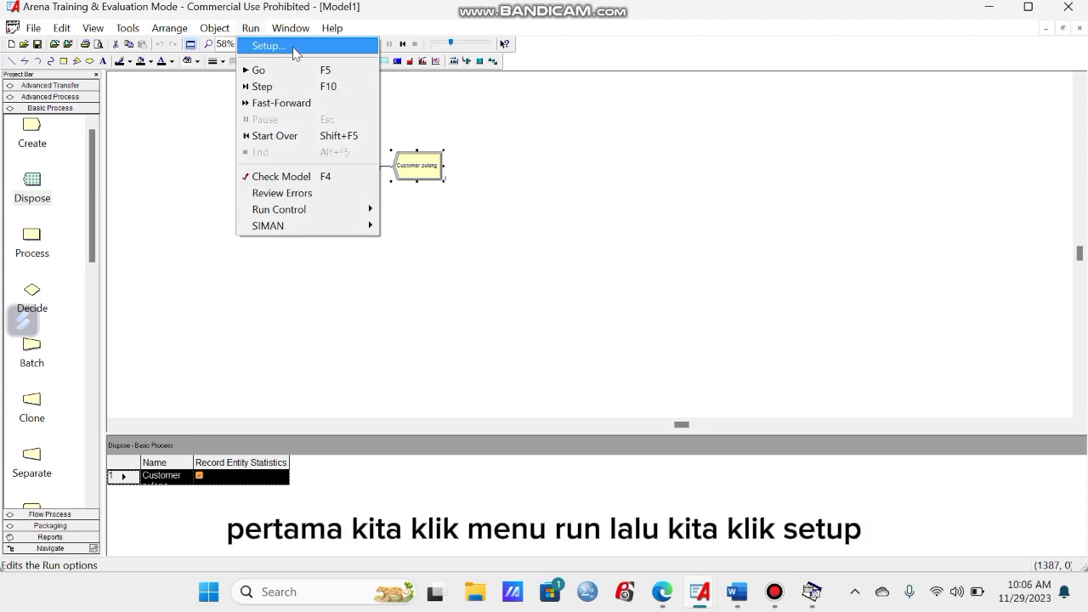
pyautogui.click(294, 53)
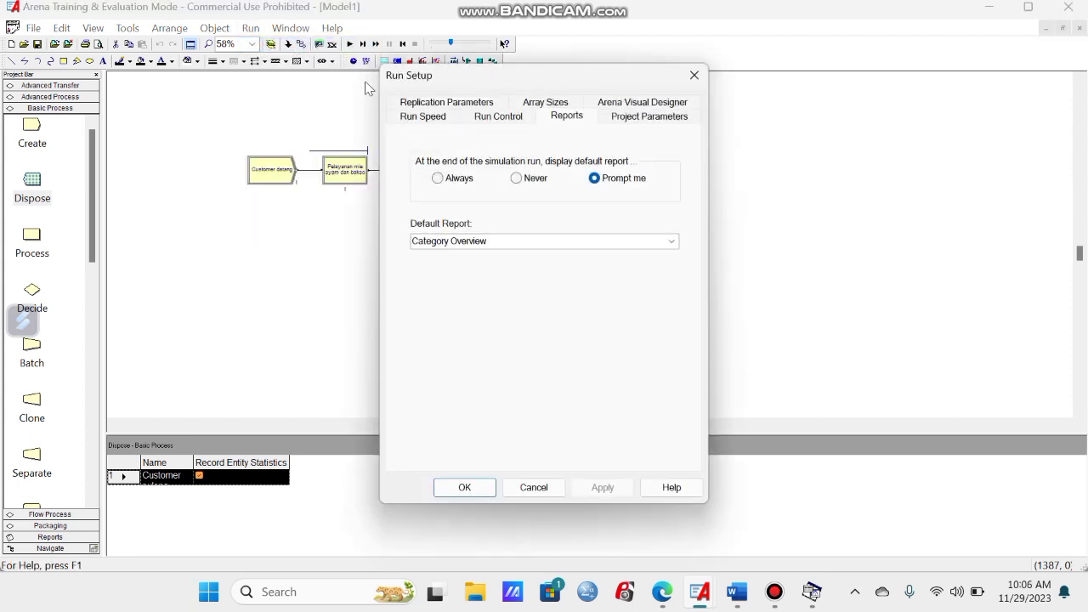
pyautogui.click(501, 104)
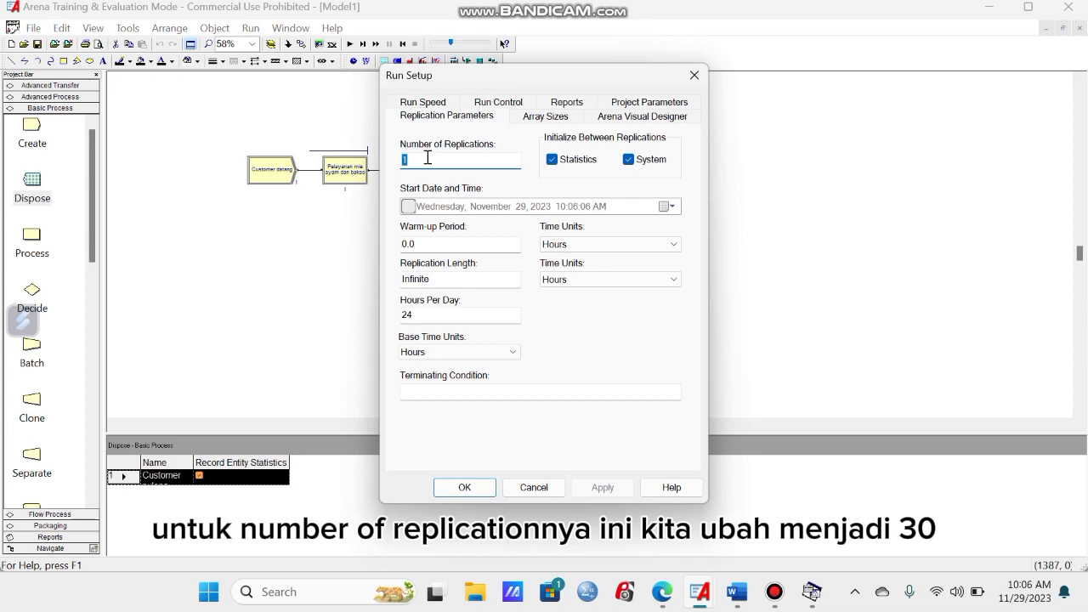
pyautogui.write('30')
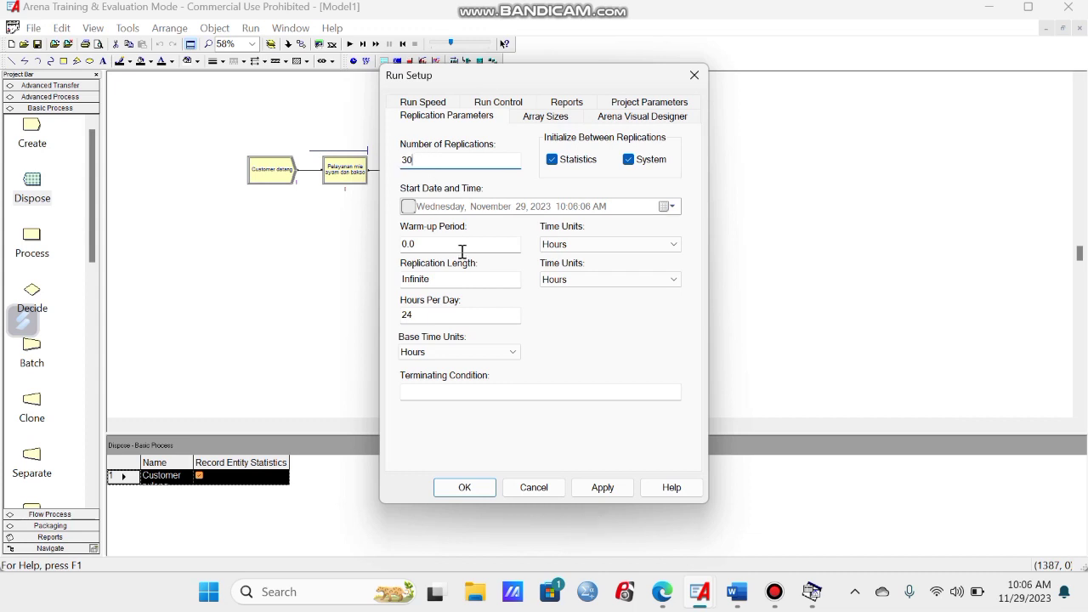
pyautogui.click(449, 281)
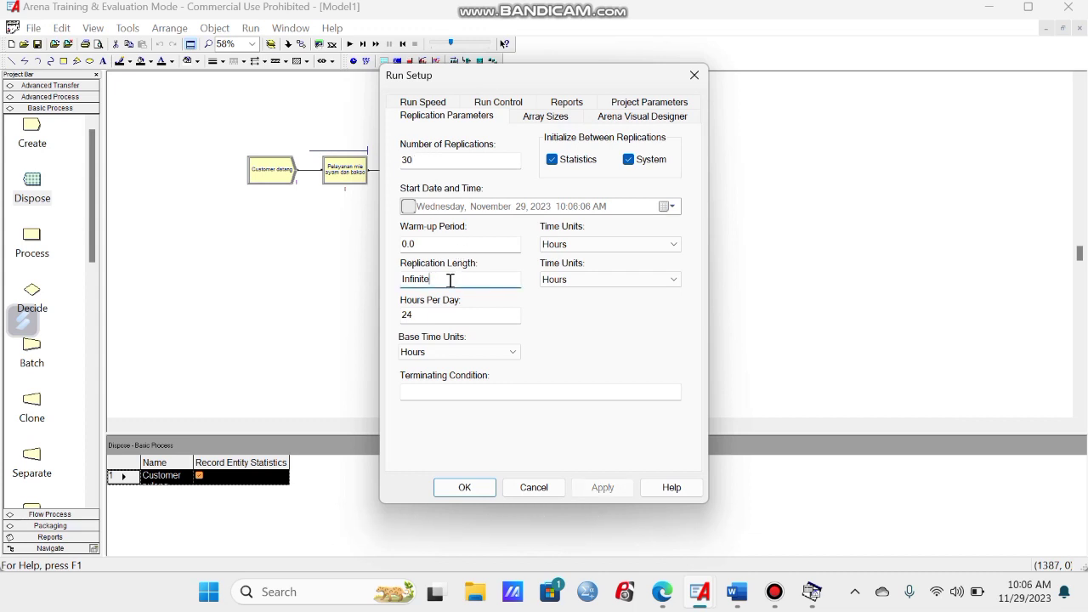
pyautogui.moveTo(450, 281); pyautogui.dragTo(394, 278)
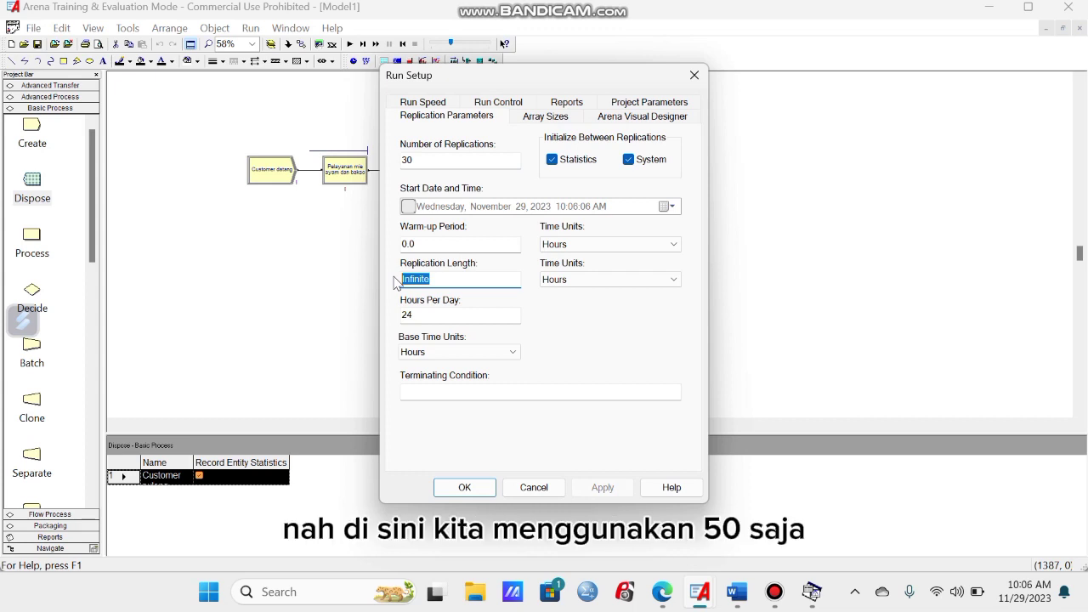
pyautogui.write('50')
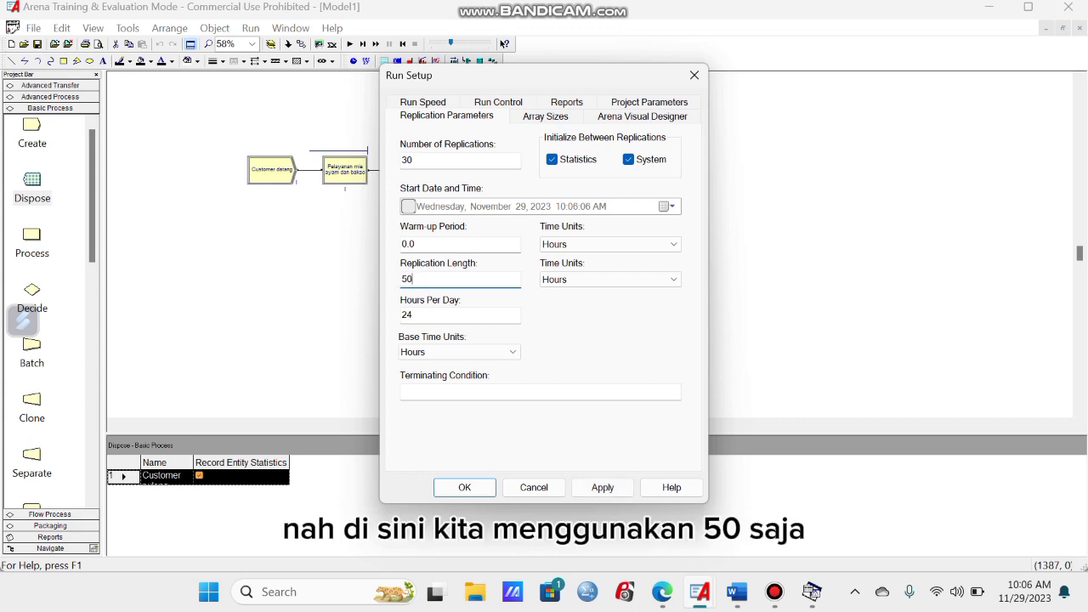
# Step: Set the hours per day to 5 and the base time units to Minutes in the replication parameters
pyautogui.click(432, 316)
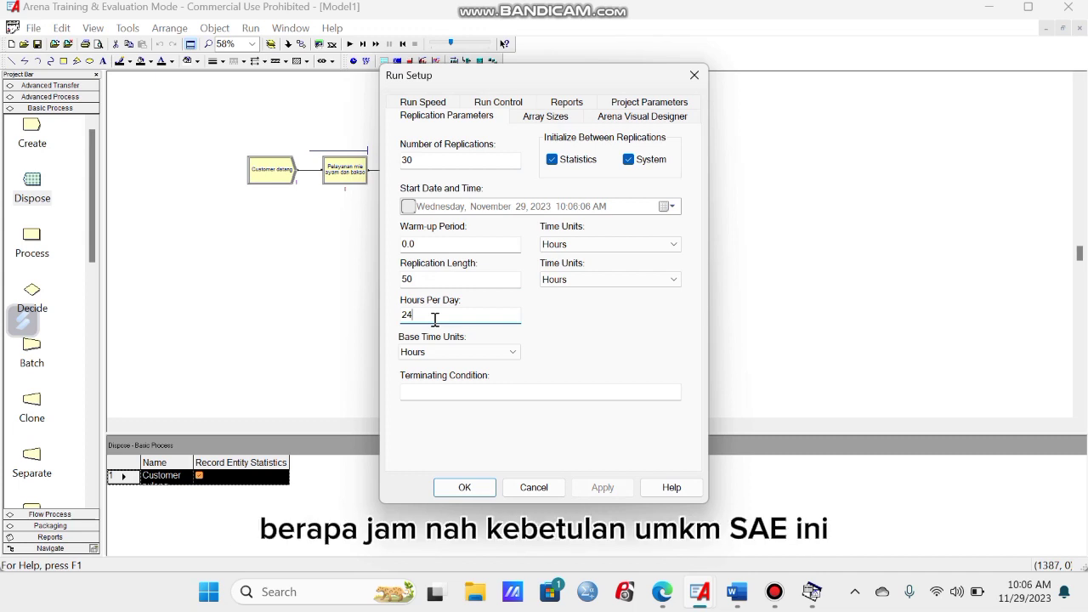
pyautogui.press('BackSpace')
pyautogui.press('BackSpace')
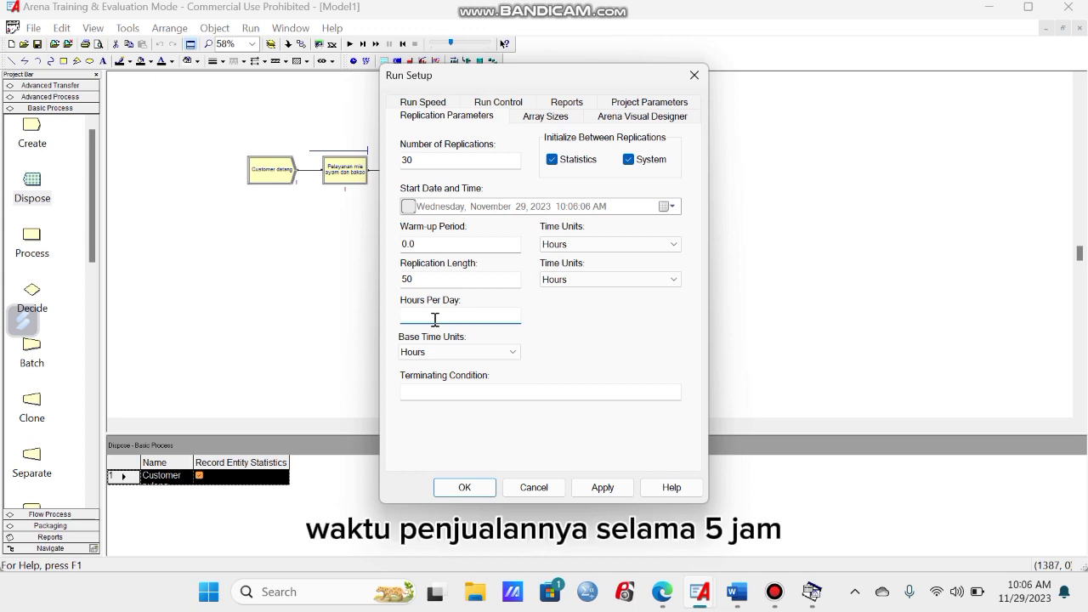
pyautogui.click(480, 357)
pyautogui.click(480, 355)
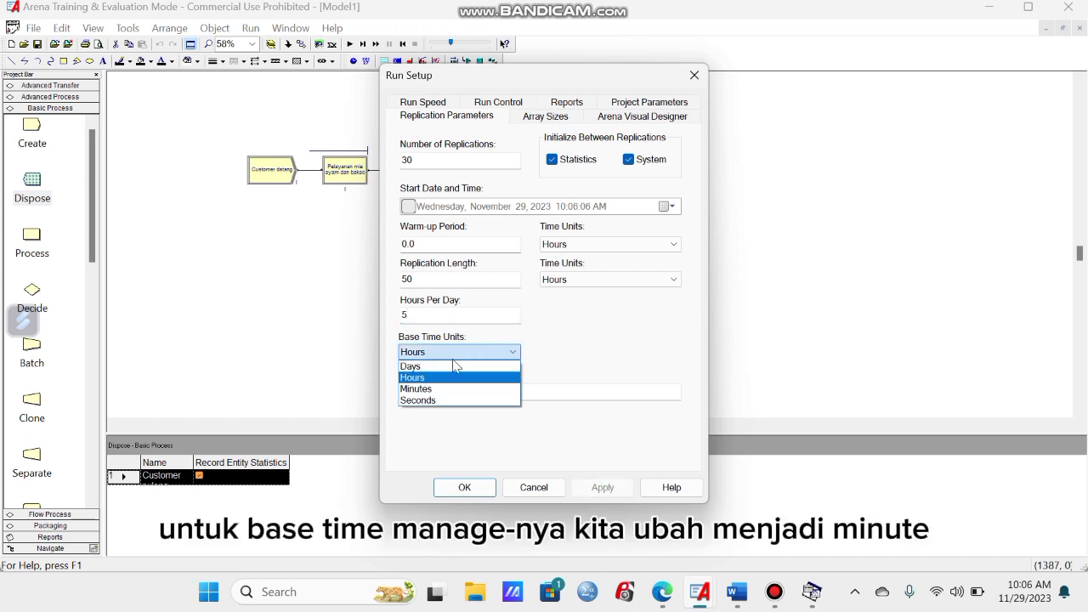
pyautogui.click(418, 389)
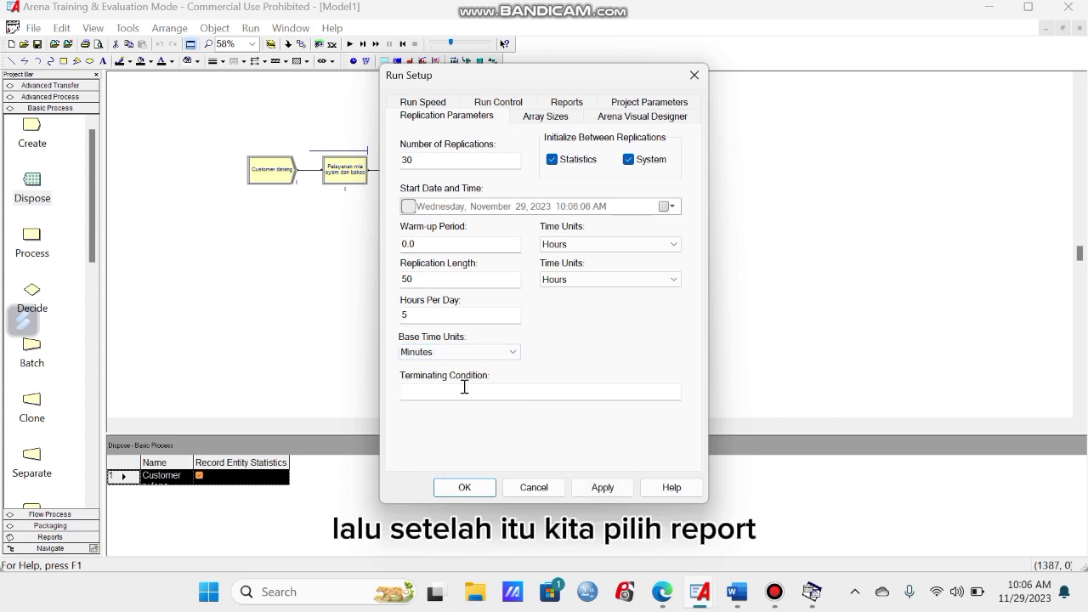
# Step: Choose Category Overview as the default report and accept the run setup
pyautogui.click(589, 103)
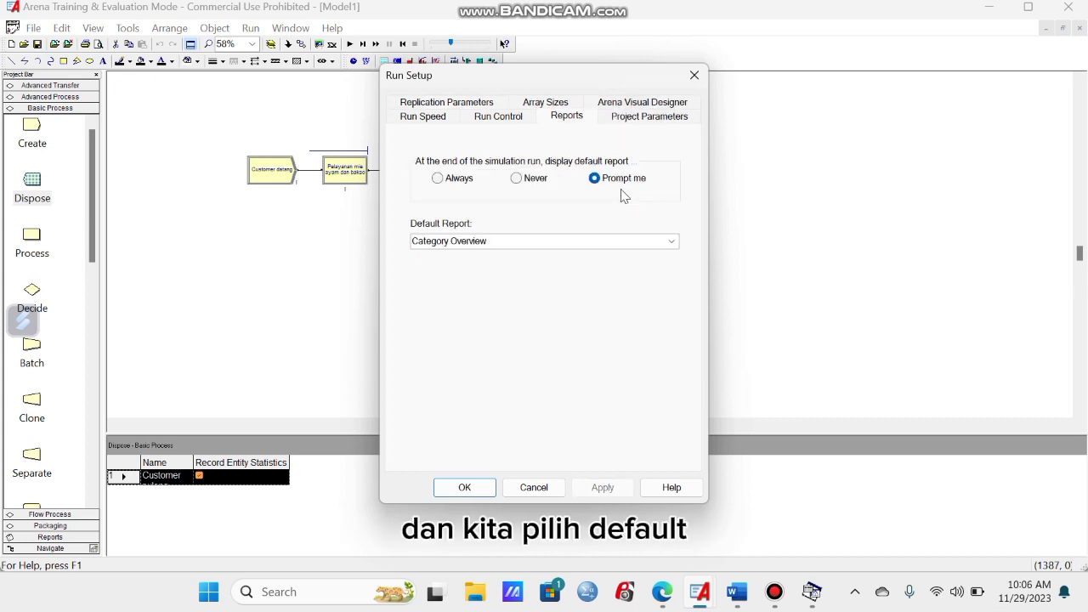
pyautogui.click(673, 243)
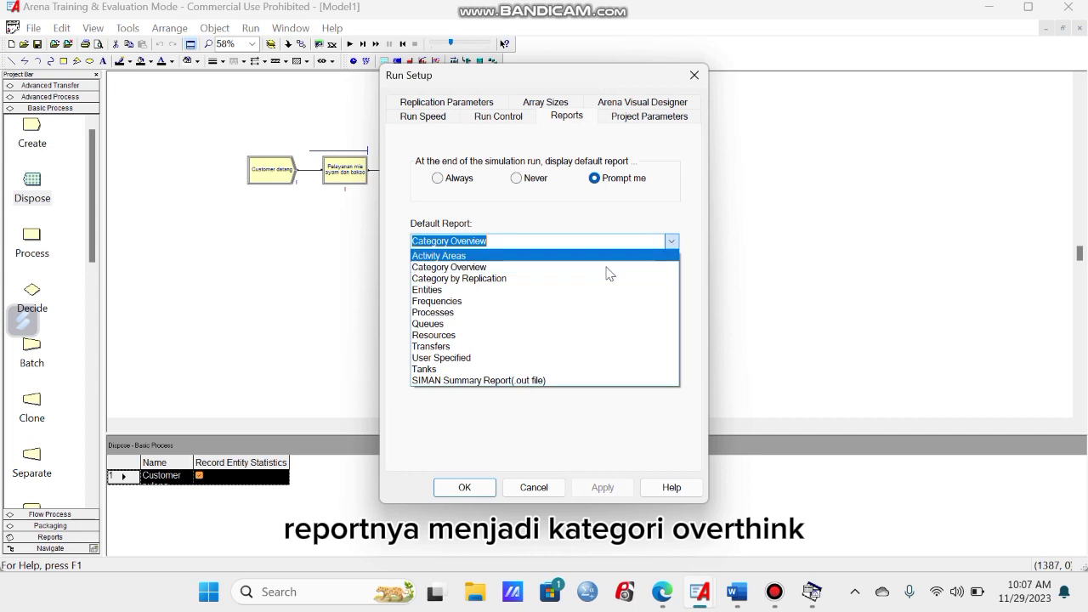
pyautogui.click(525, 269)
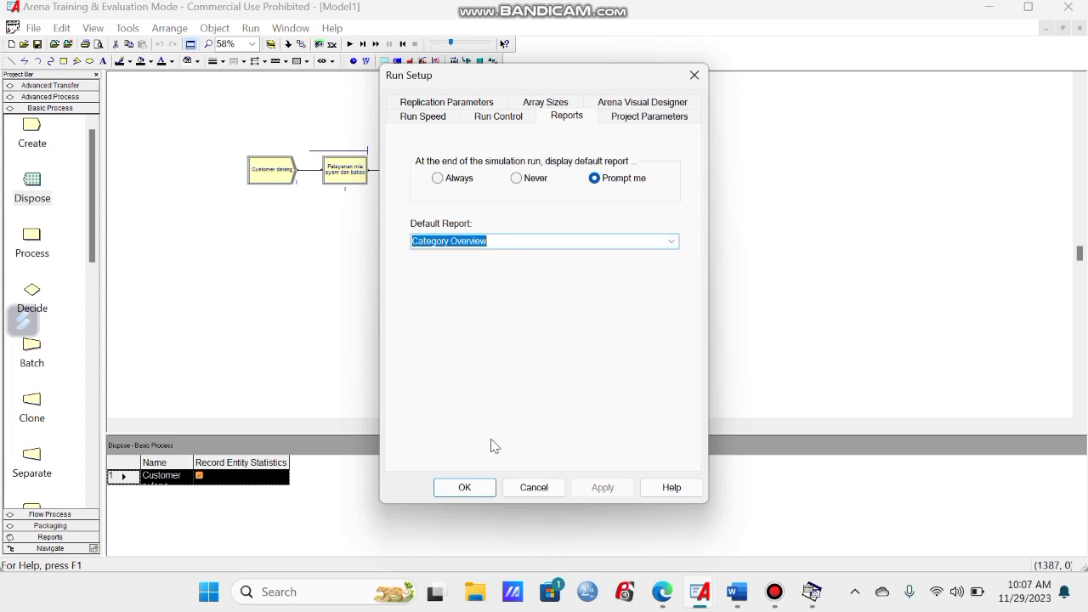
pyautogui.click(480, 489)
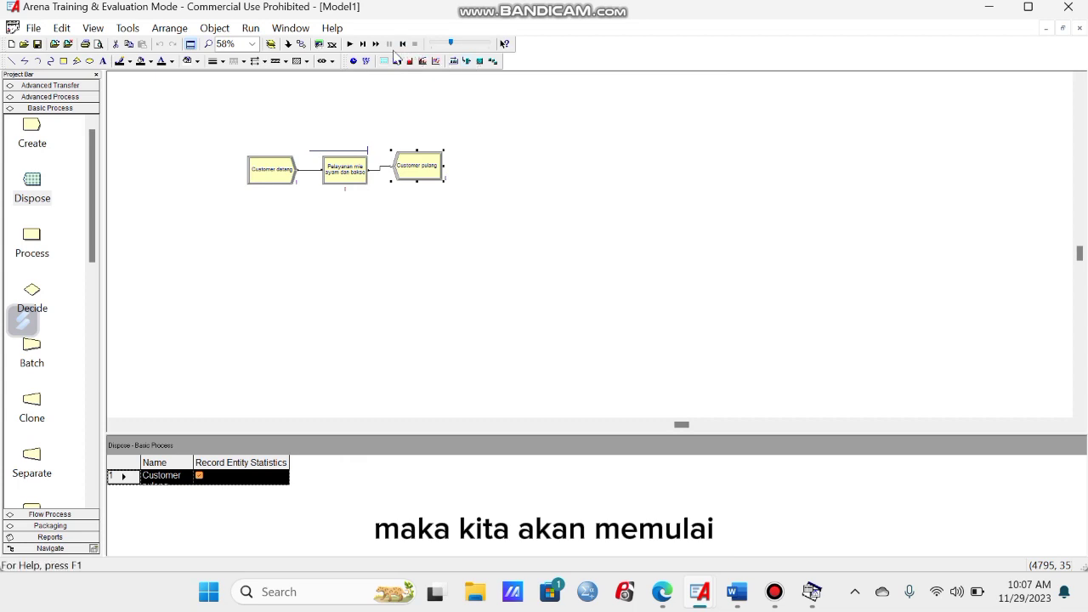
# Step: Run the simulation to completion and display its results report
pyautogui.click(349, 45)
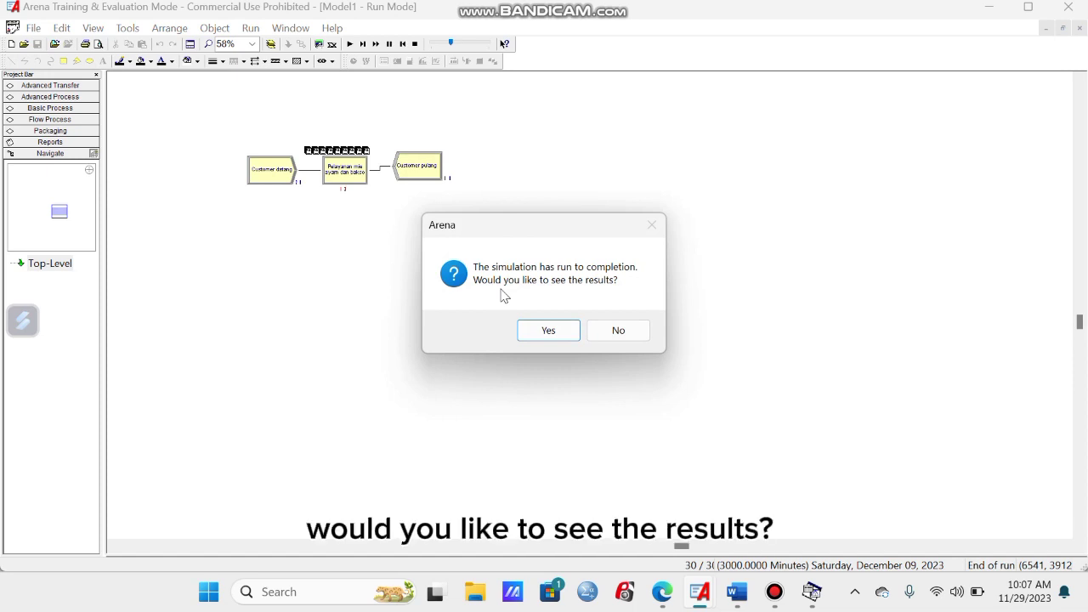
pyautogui.click(547, 330)
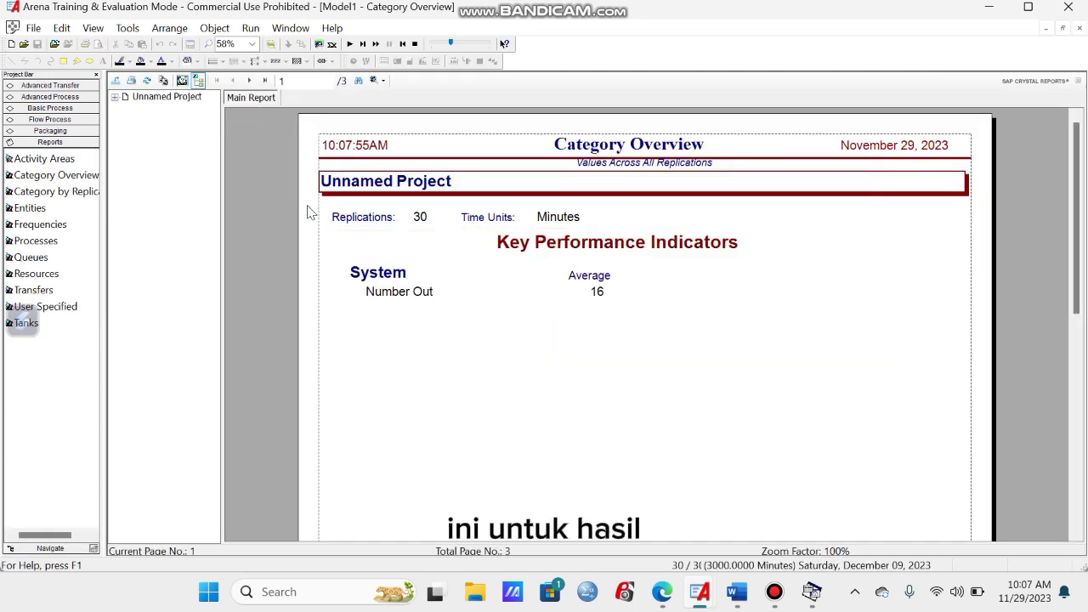
# Step: Review the Category Overview, Category by Replication and Entities reports of the simulation run
pyautogui.click(90, 177)
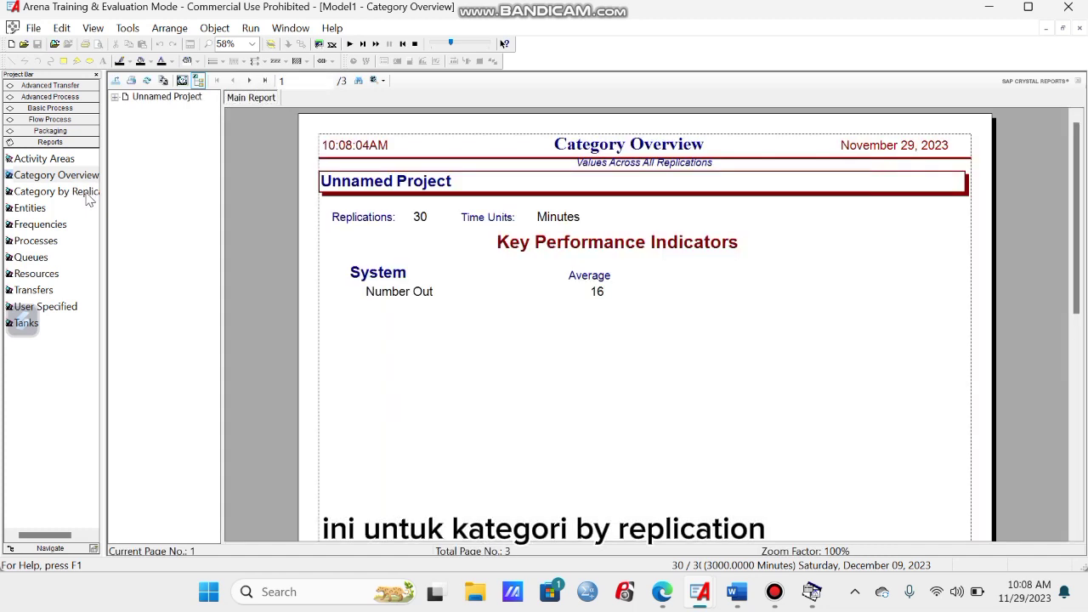
pyautogui.click(86, 194)
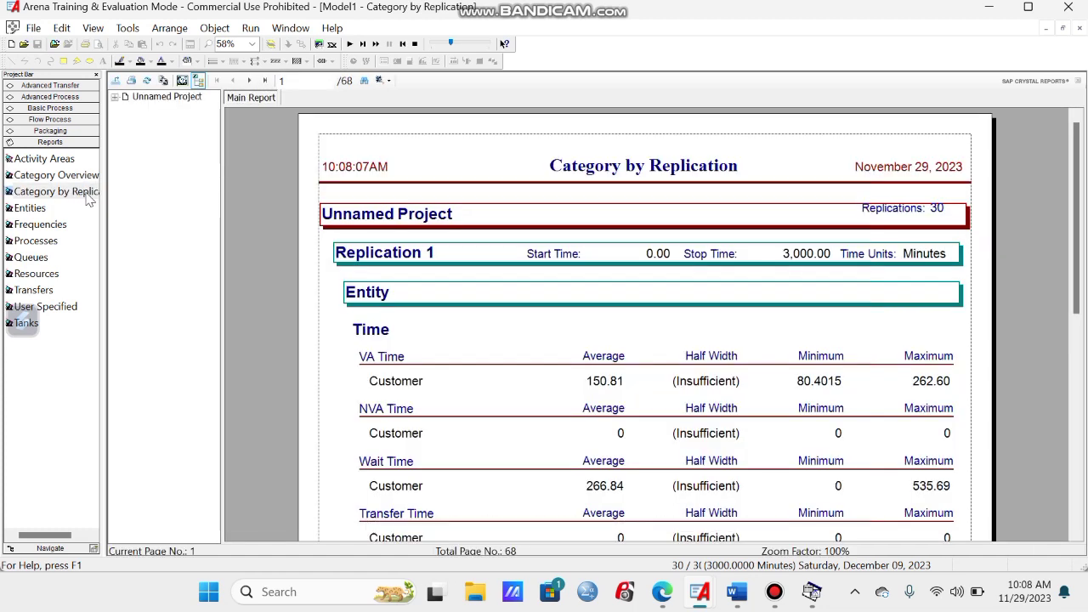
pyautogui.click(31, 209)
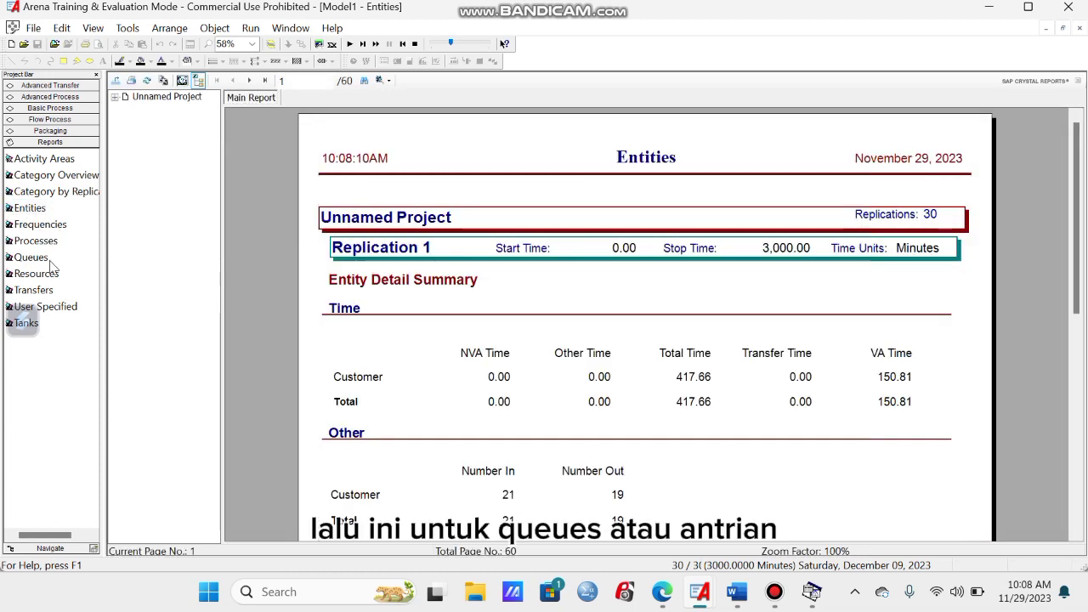
# Step: Review the Queues and Resources reports of the simulation run
pyautogui.click(41, 259)
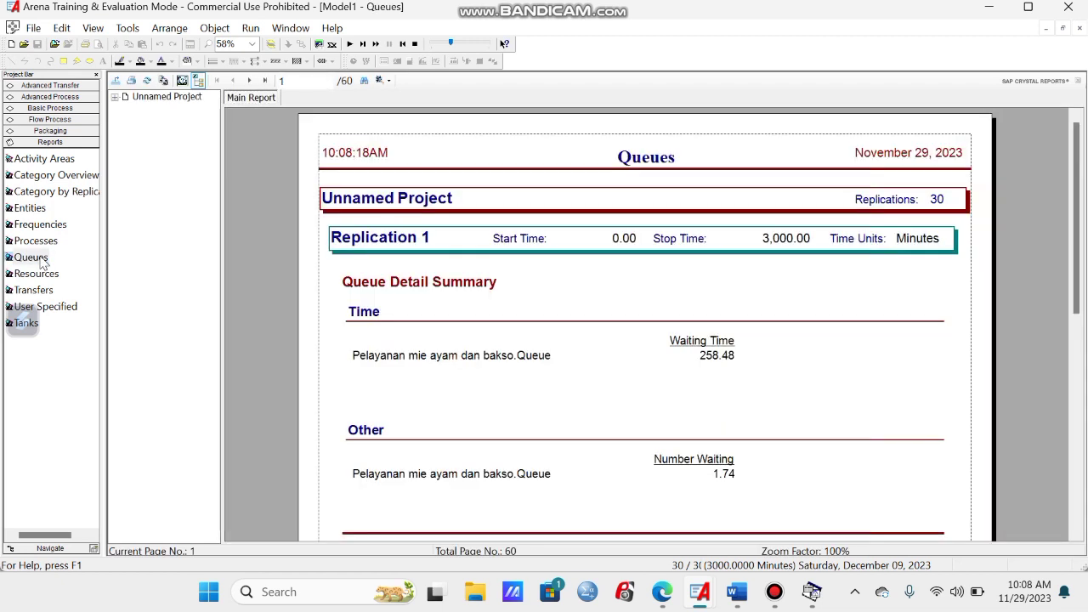
pyautogui.click(48, 274)
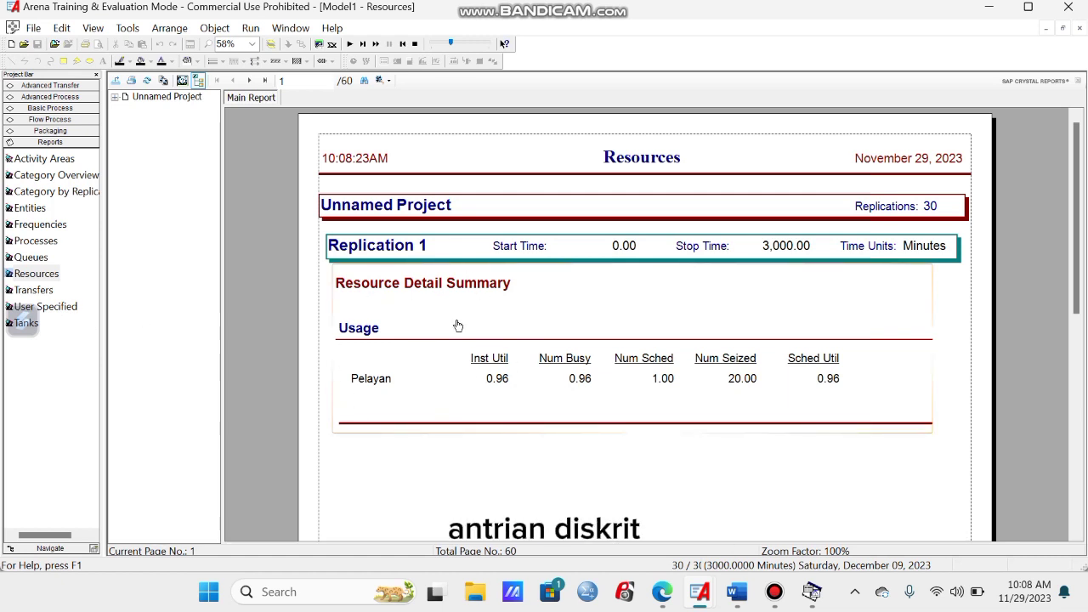
pyautogui.click(663, 206)
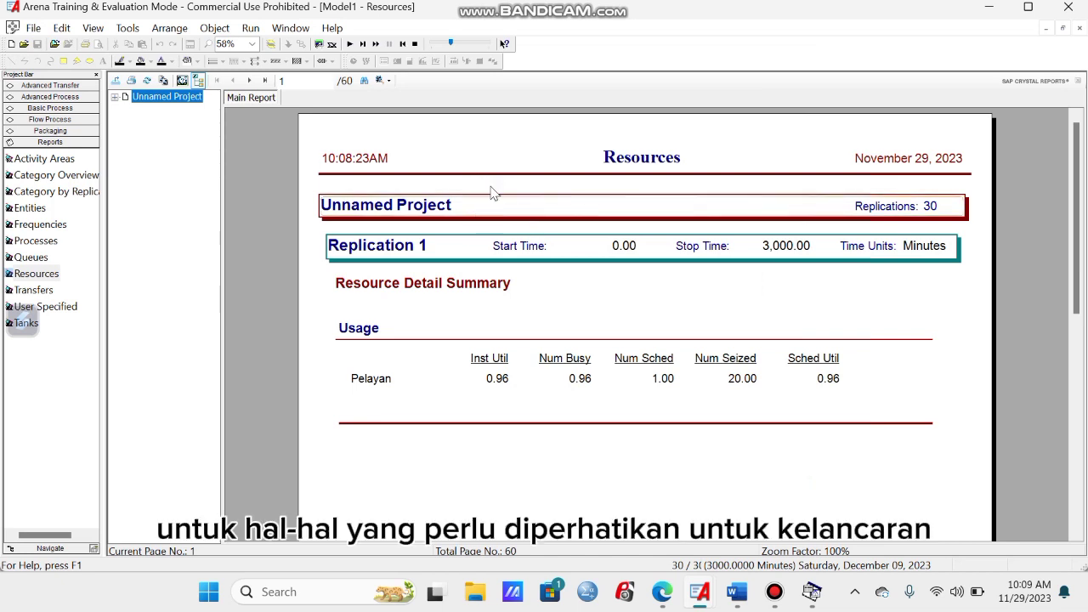
# Step: Switch from the Resources report to the model's Run Mode window and end the simulation run
pyautogui.click(254, 30)
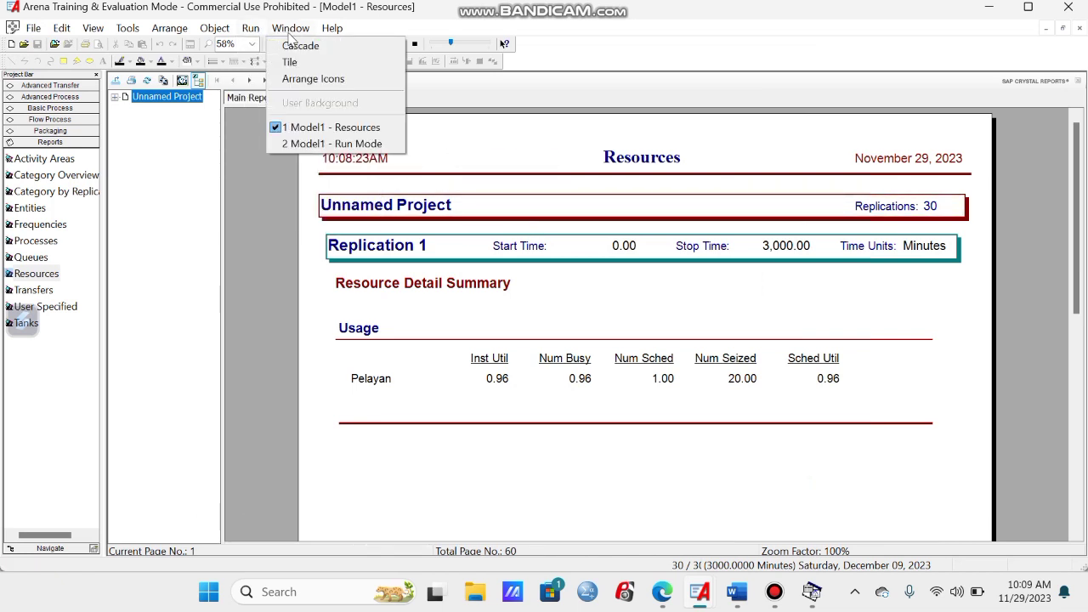
pyautogui.click(289, 32)
pyautogui.click(289, 32)
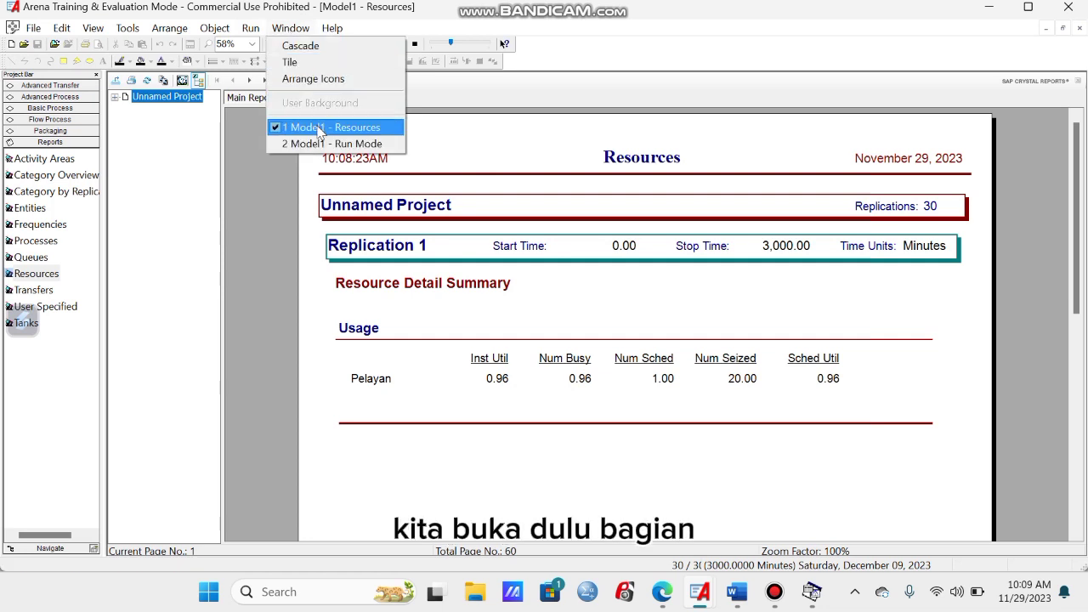
pyautogui.click(338, 145)
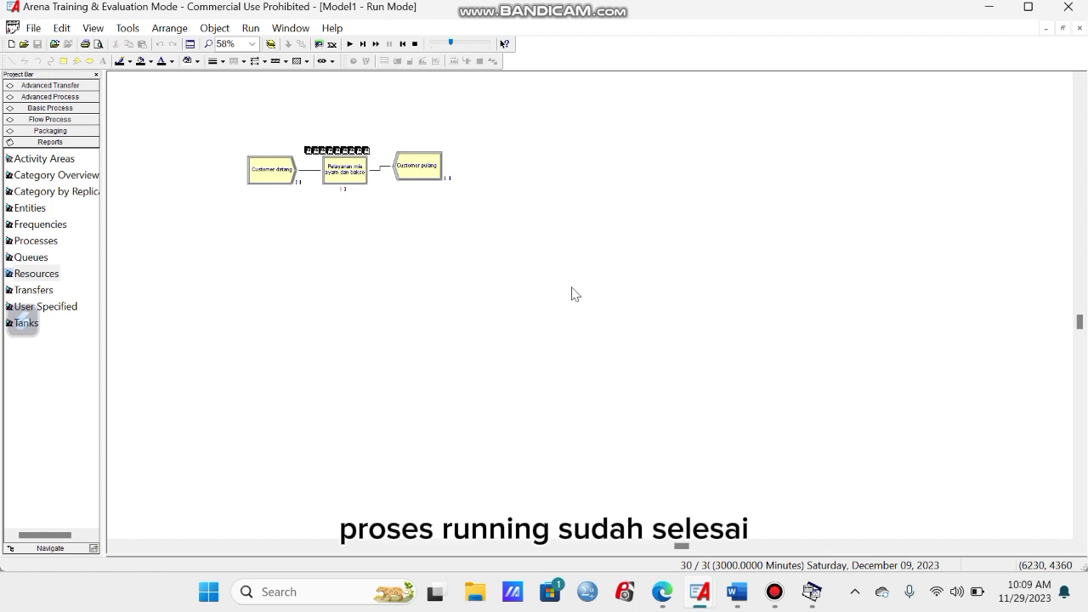
pyautogui.click(415, 45)
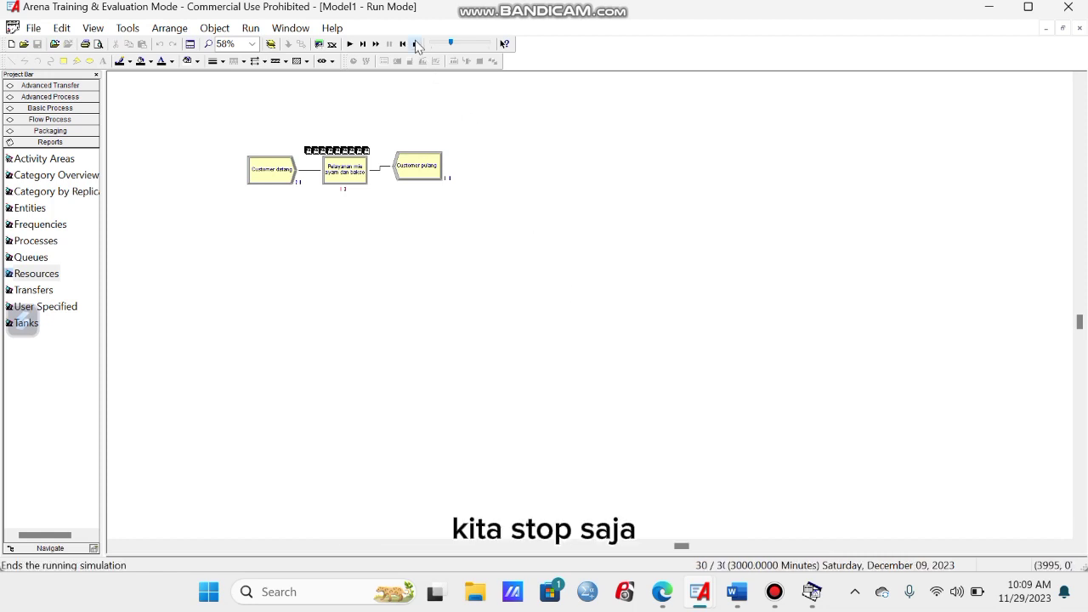